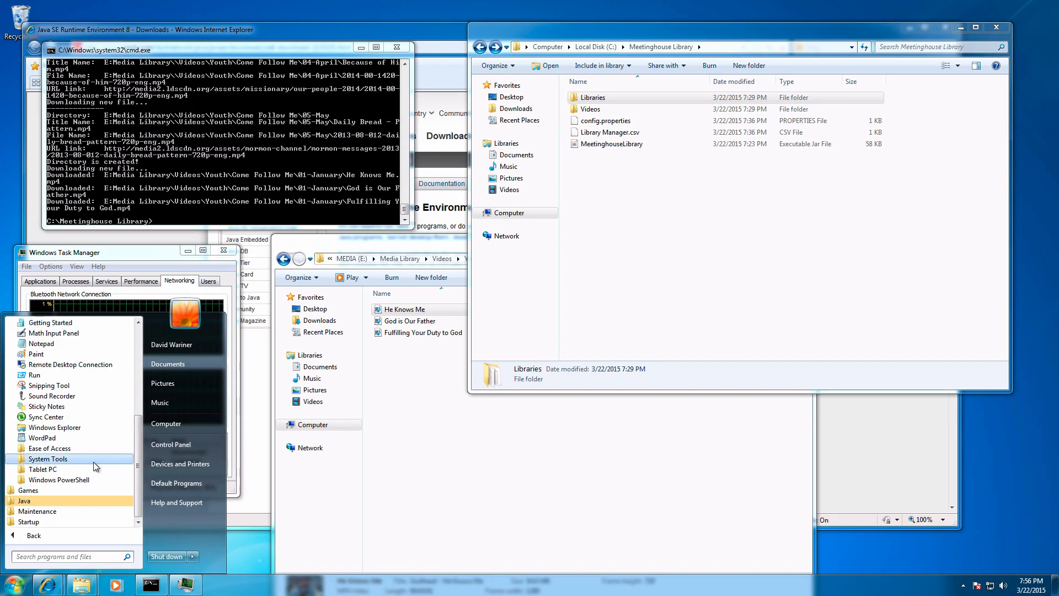
Step: Open Task Scheduler from the system tools and widen its window to show the full task summary
{"action": "left_click", "coordinate": [92, 459]}
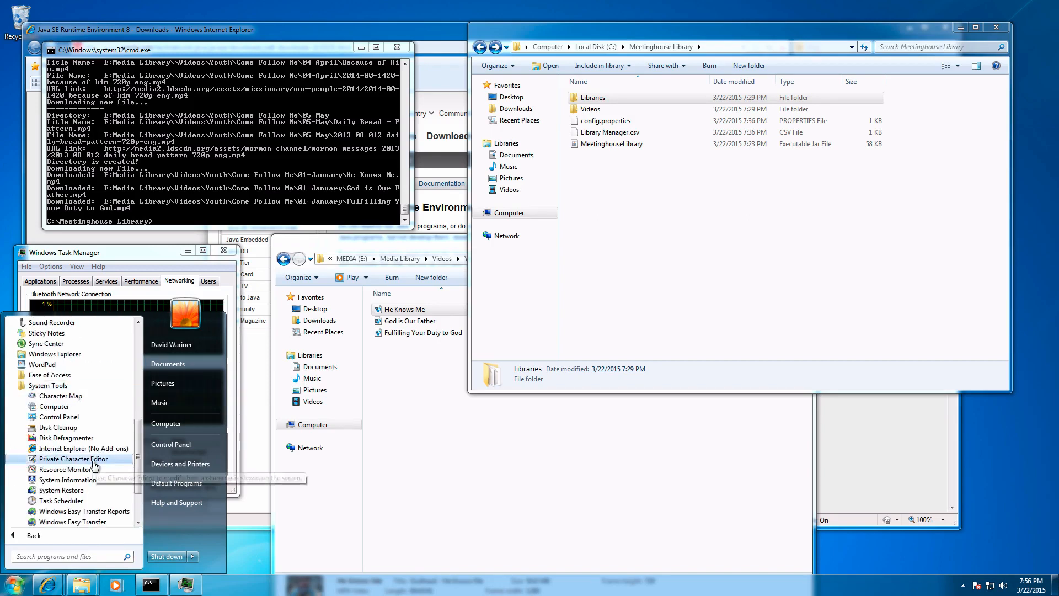
{"action": "left_click", "coordinate": [60, 501]}
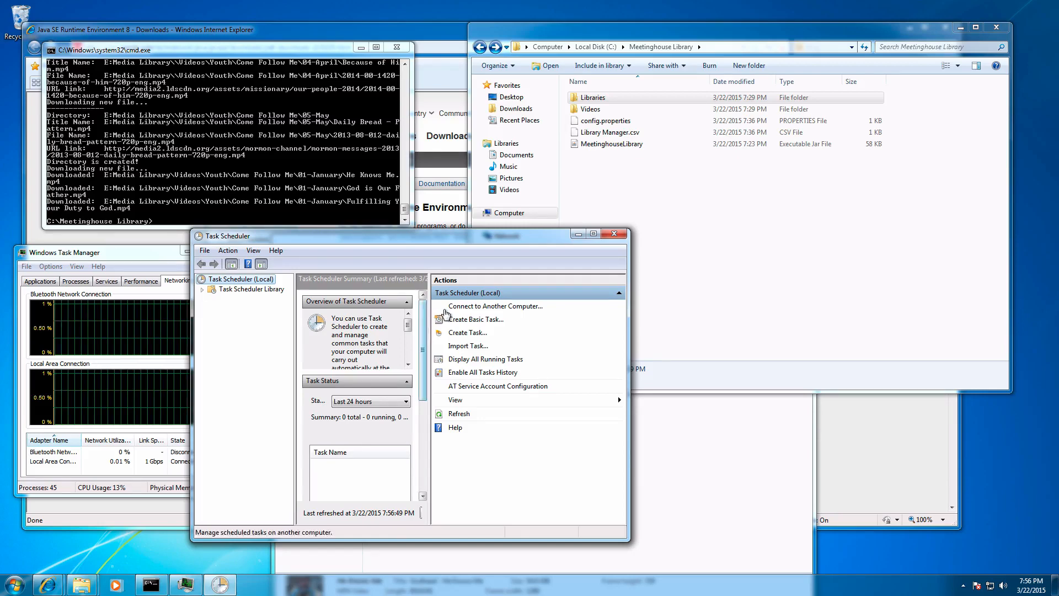
{"action": "left_click_drag", "start_coordinate": [628, 423], "coordinate": [890, 424]}
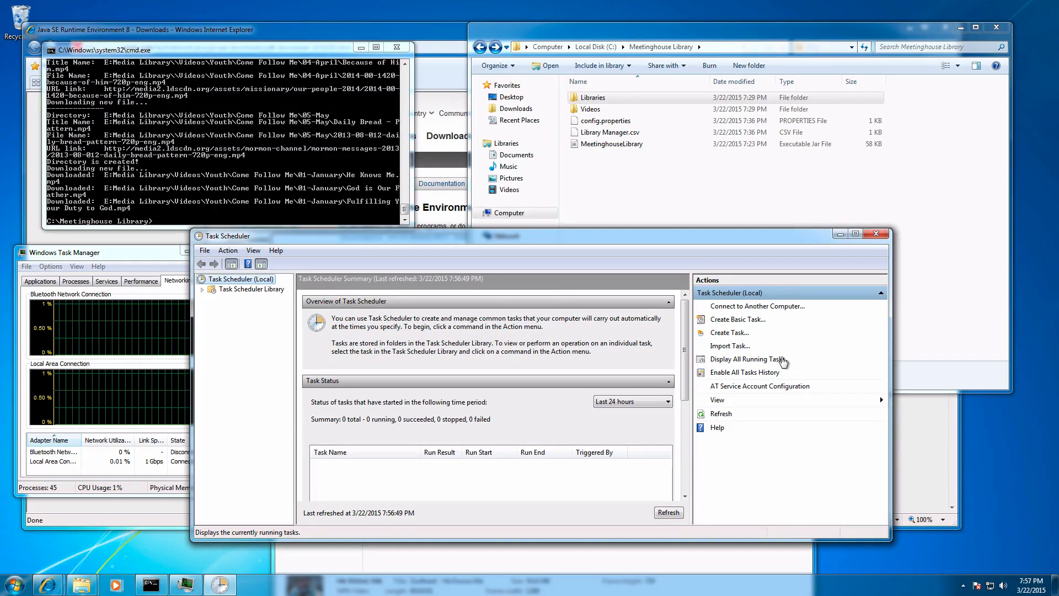
Step: Start a new task named Meetinghouse Library and set it to run whether the user is logged on or not
{"action": "left_click", "coordinate": [736, 335]}
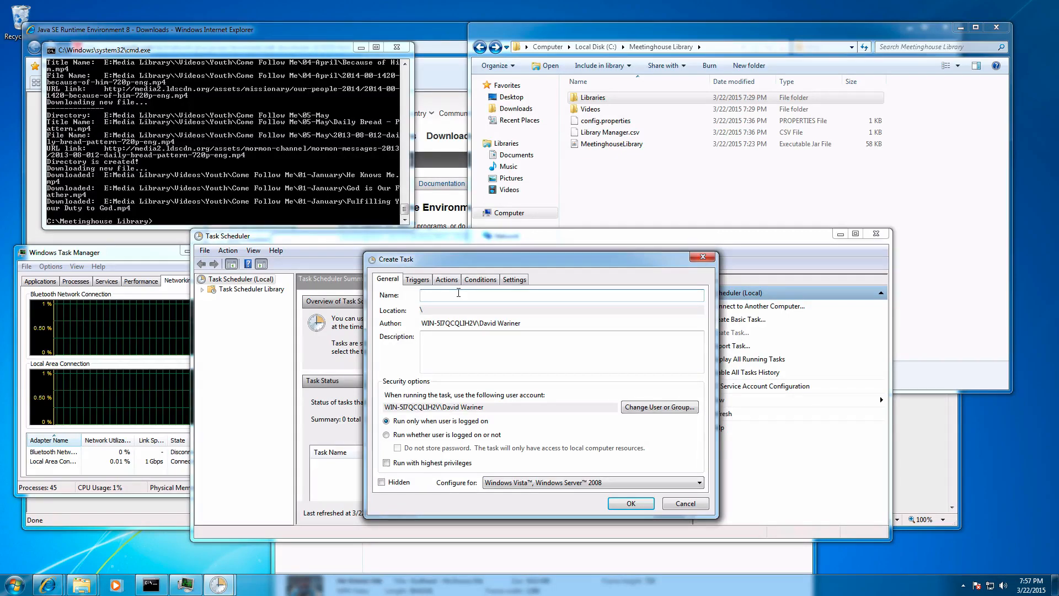
{"action": "type", "text": "Meeting"}
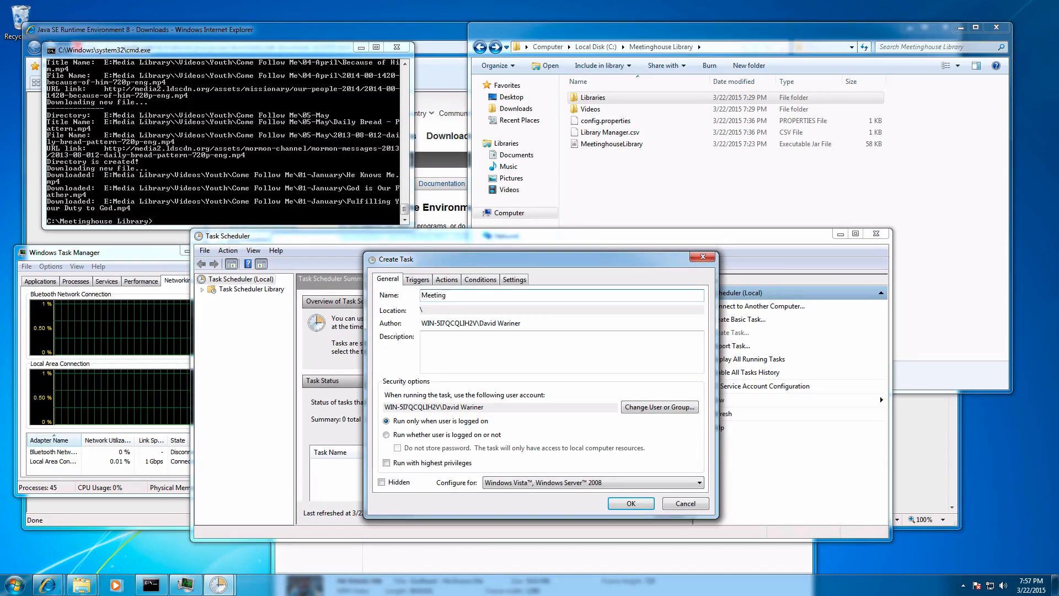
{"action": "type", "text": "house Library"}
{"action": "left_click", "coordinate": [386, 435]}
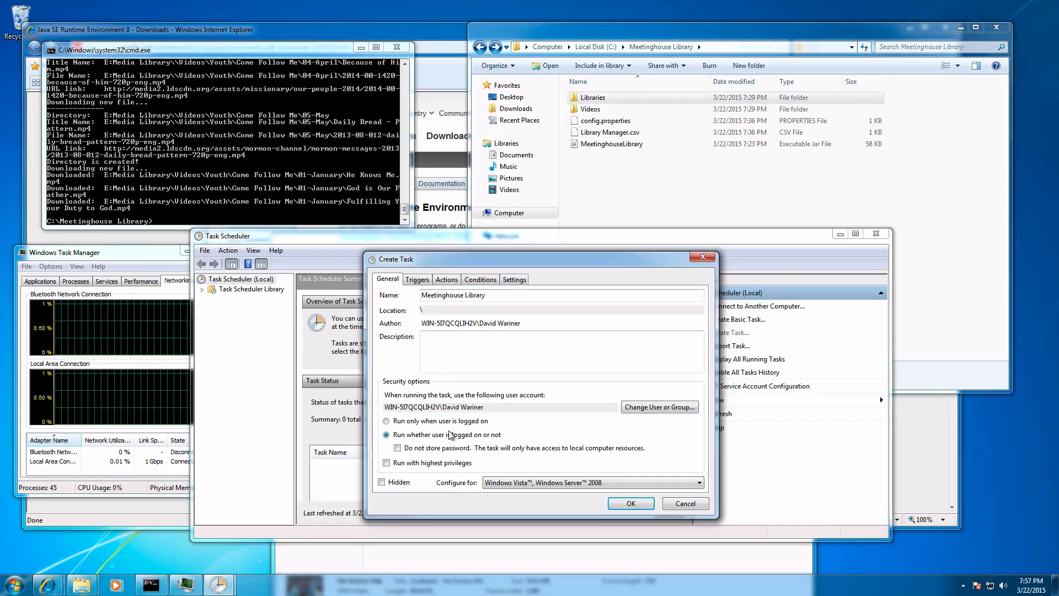
Step: Switch to Control Panel and open the password creation page for the current user account
{"action": "left_click", "coordinate": [17, 586]}
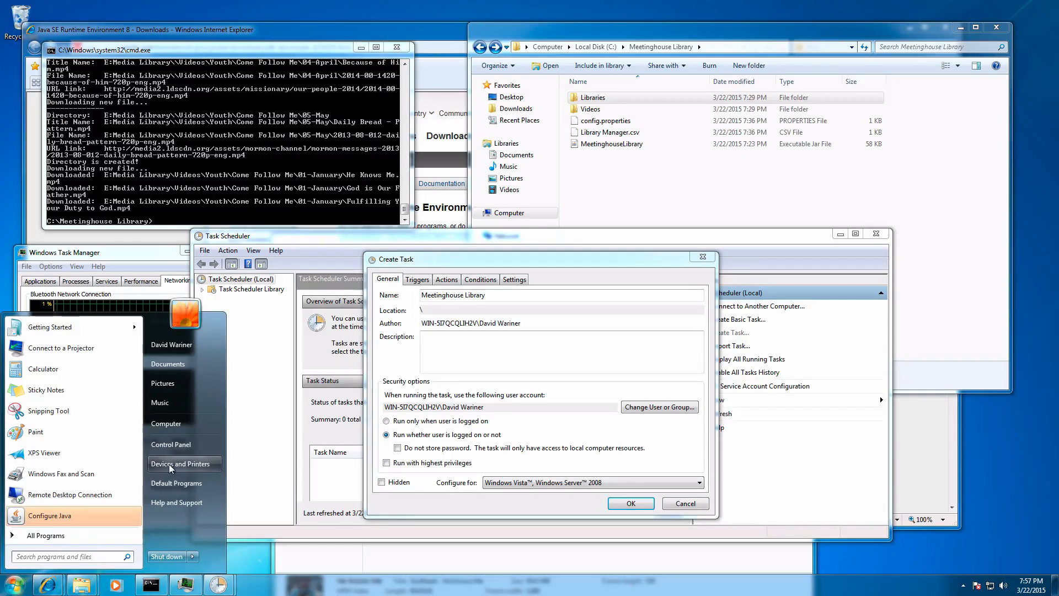
{"action": "left_click", "coordinate": [171, 444]}
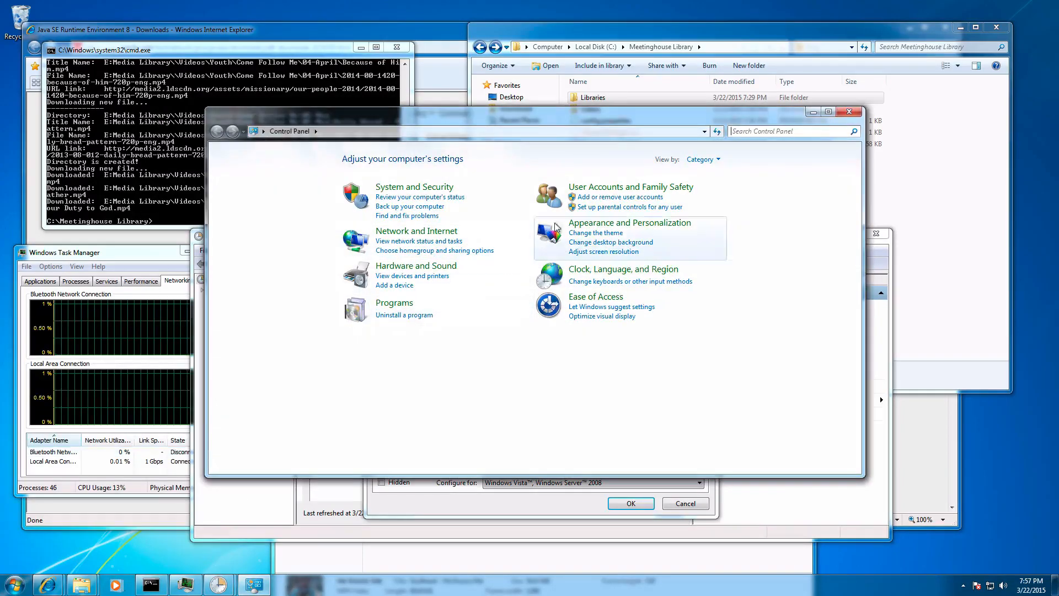
{"action": "left_click", "coordinate": [615, 186]}
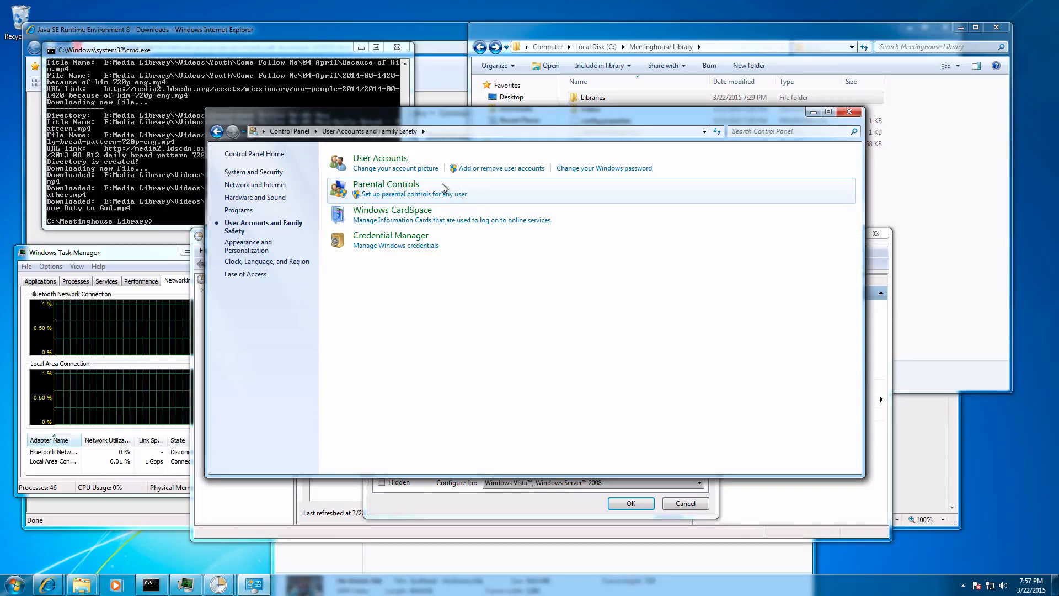
{"action": "left_click", "coordinate": [392, 160]}
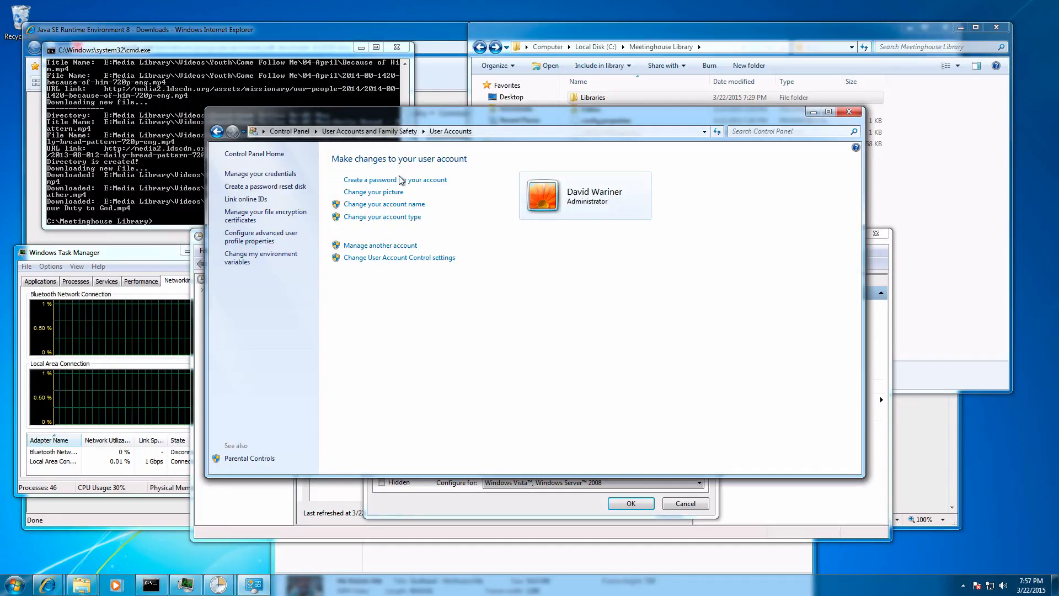
{"action": "left_click", "coordinate": [399, 182]}
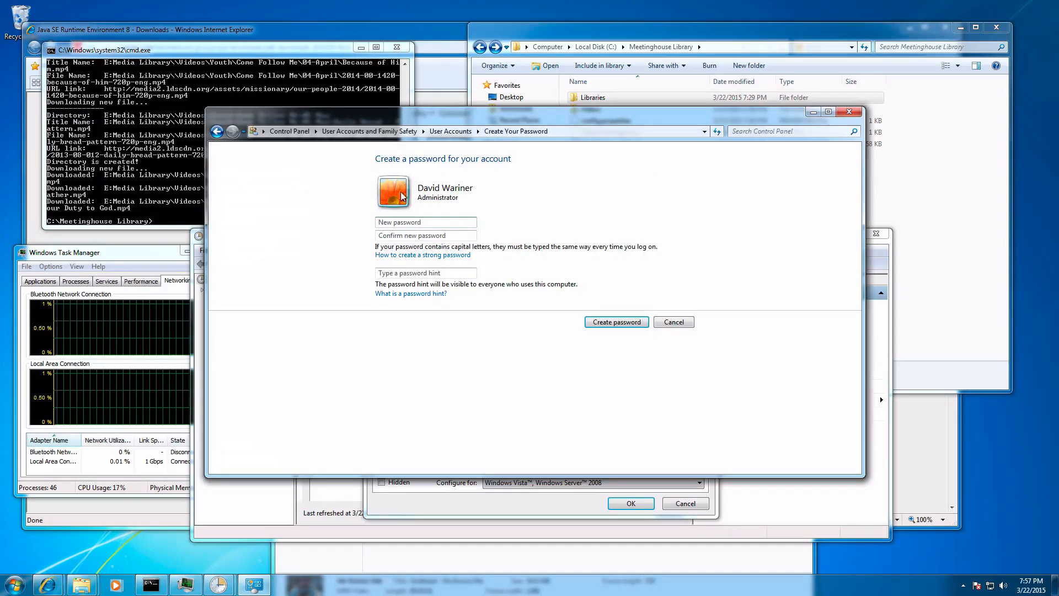
Step: Create the account password by entering and confirming it, with test as the password hint, and close Control Panel
{"action": "left_click", "coordinate": [406, 221]}
{"action": "type", "text": "•"}
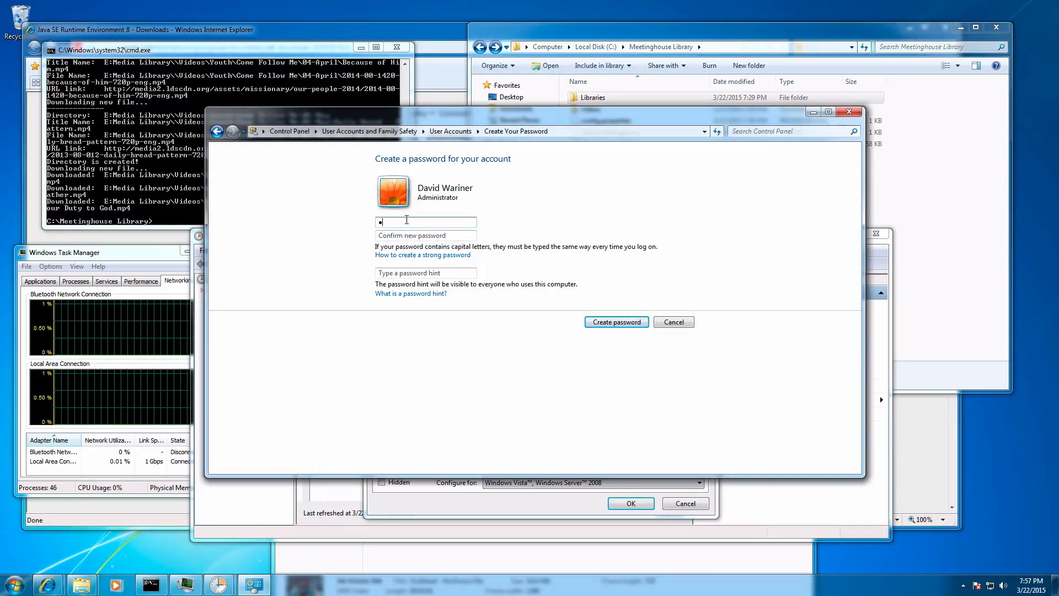
{"action": "type", "text": "•••••••"}
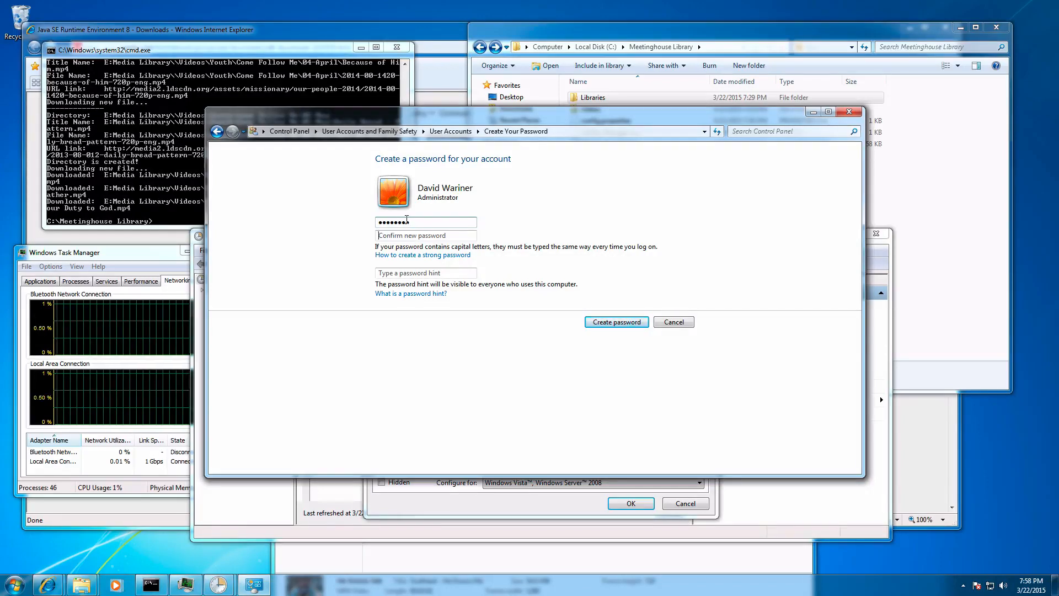
{"action": "key", "text": "Tab"}
{"action": "type", "text": "•••••••"}
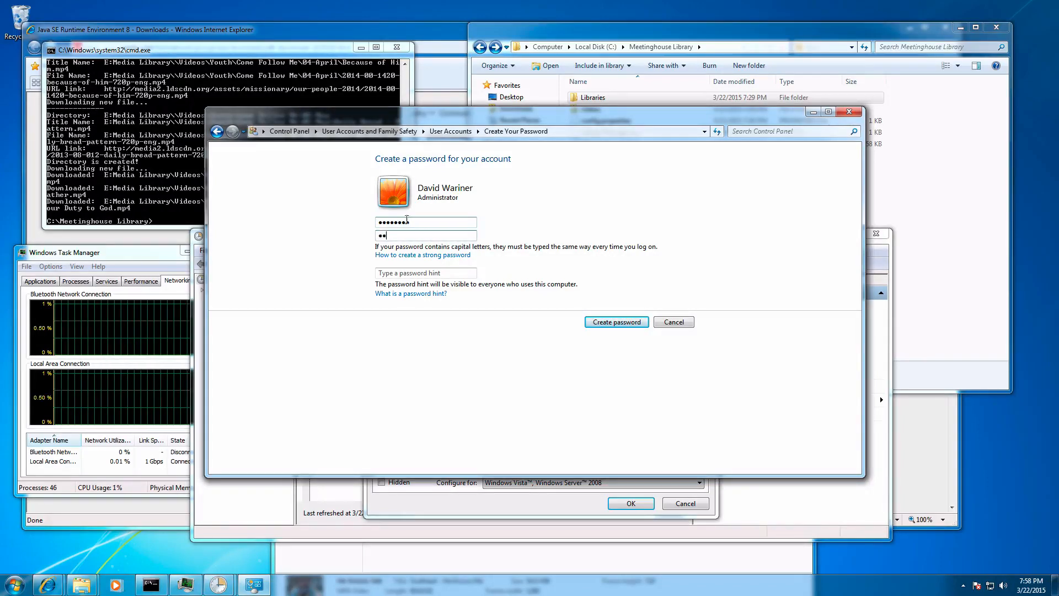
{"action": "type", "text": "•"}
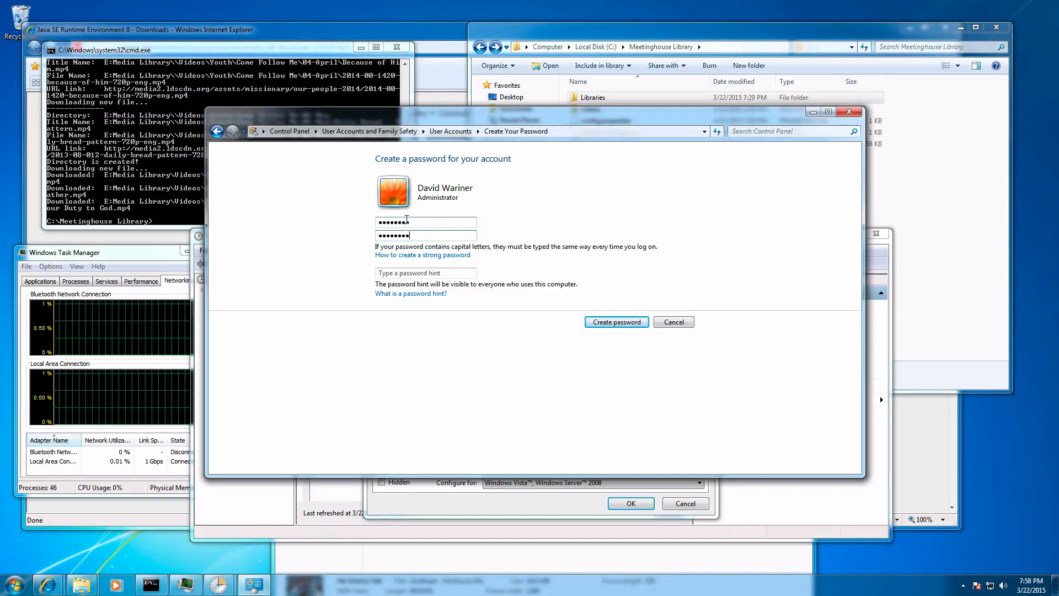
{"action": "key", "text": "Tab"}
{"action": "key", "text": "Tab"}
{"action": "type", "text": "test"}
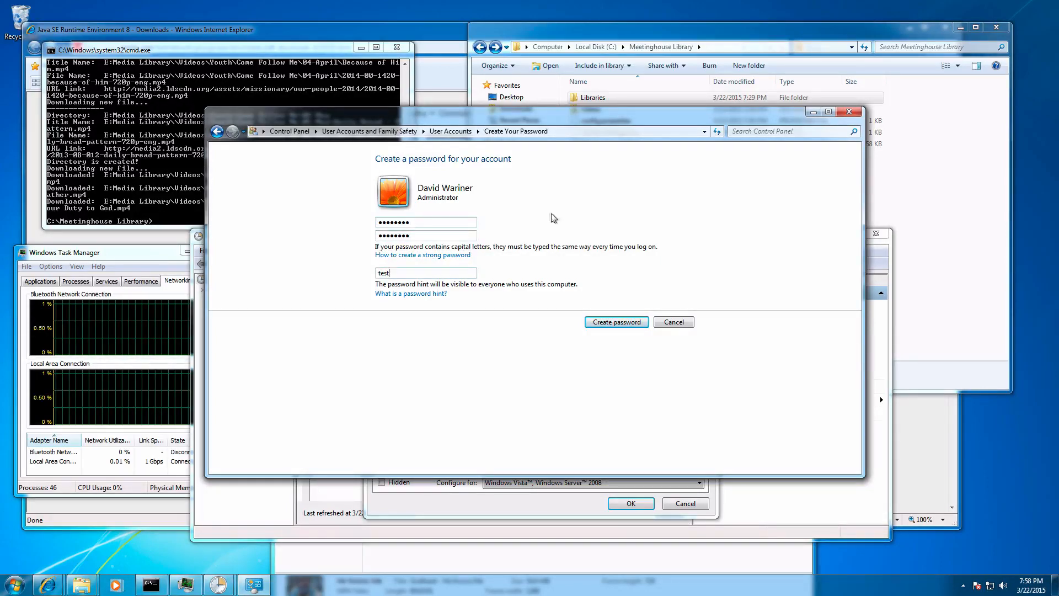
{"action": "left_click", "coordinate": [607, 322]}
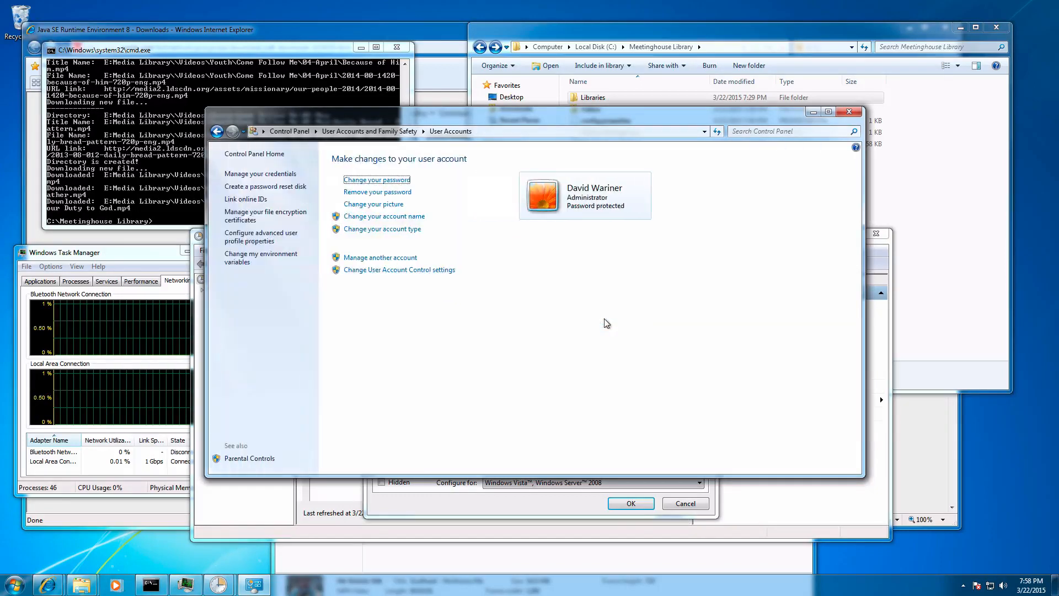
{"action": "left_click", "coordinate": [848, 112]}
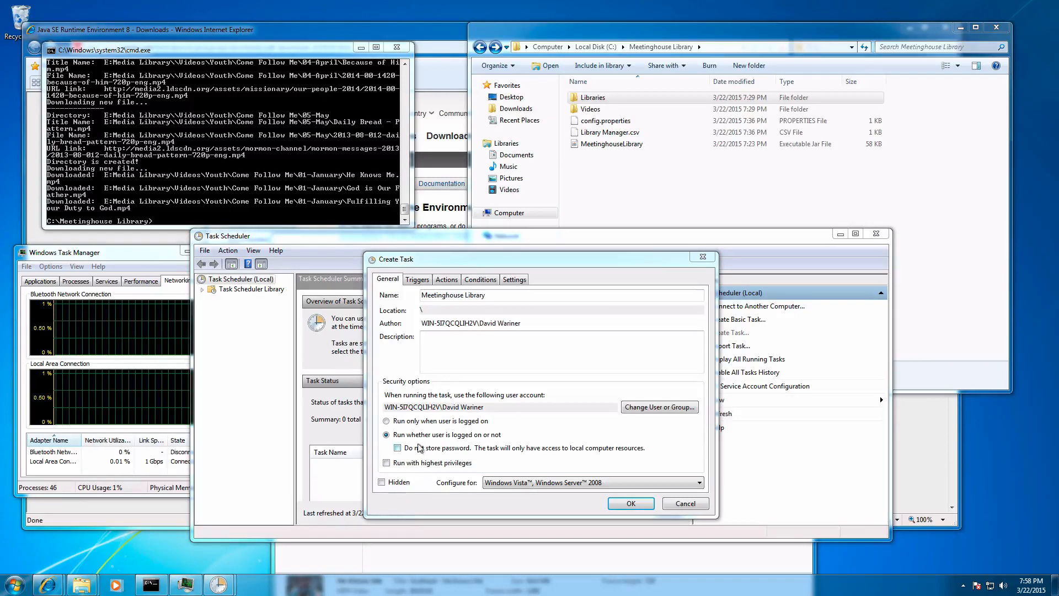
Step: Configure the new task for Windows 7, Windows Server 2008 R2
{"action": "left_click", "coordinate": [502, 484]}
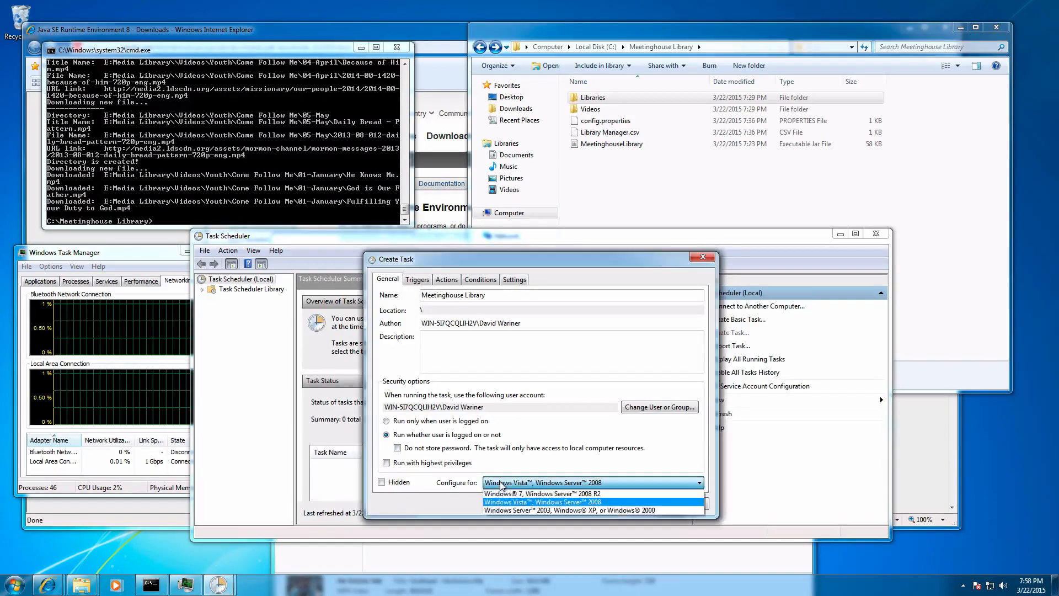
{"action": "left_click", "coordinate": [531, 493]}
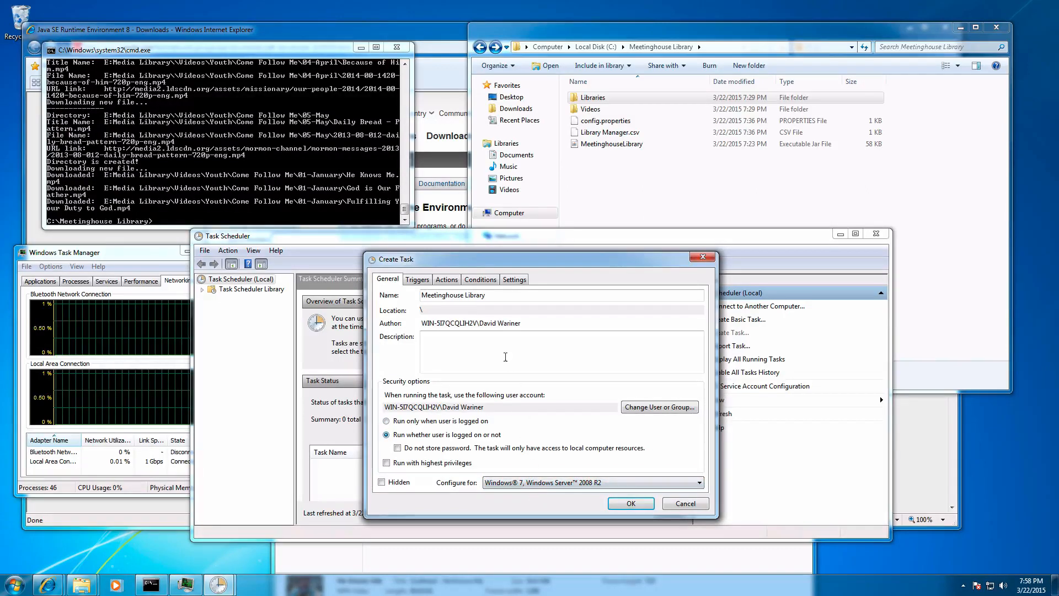
Step: Add a daily scheduled trigger to the task that repeats every 5 minutes
{"action": "left_click", "coordinate": [418, 280]}
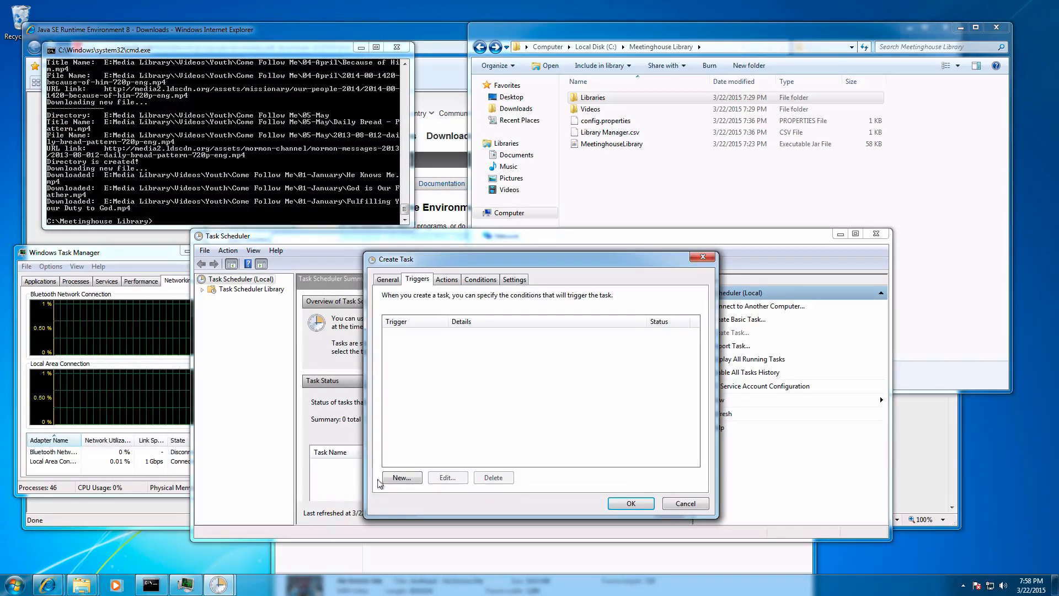
{"action": "left_click", "coordinate": [401, 478]}
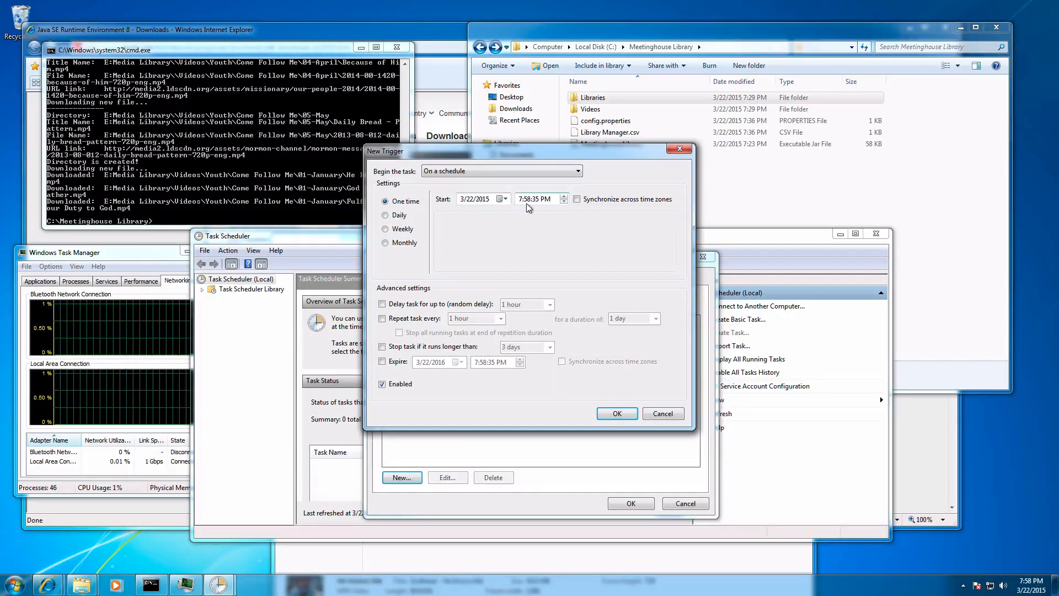
{"action": "left_click", "coordinate": [400, 219]}
{"action": "left_click", "coordinate": [406, 320]}
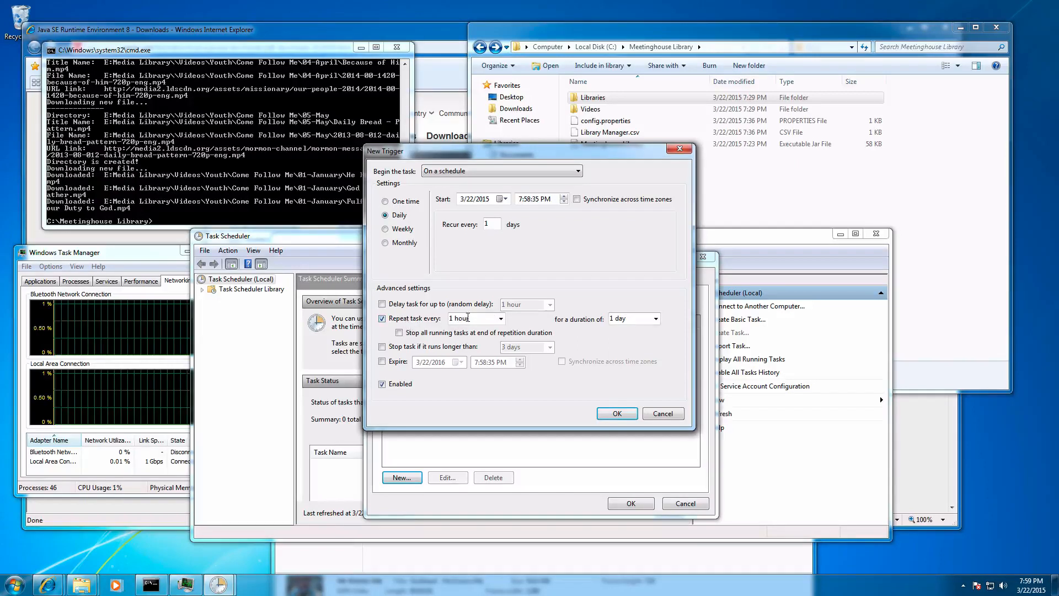
{"action": "left_click", "coordinate": [501, 319]}
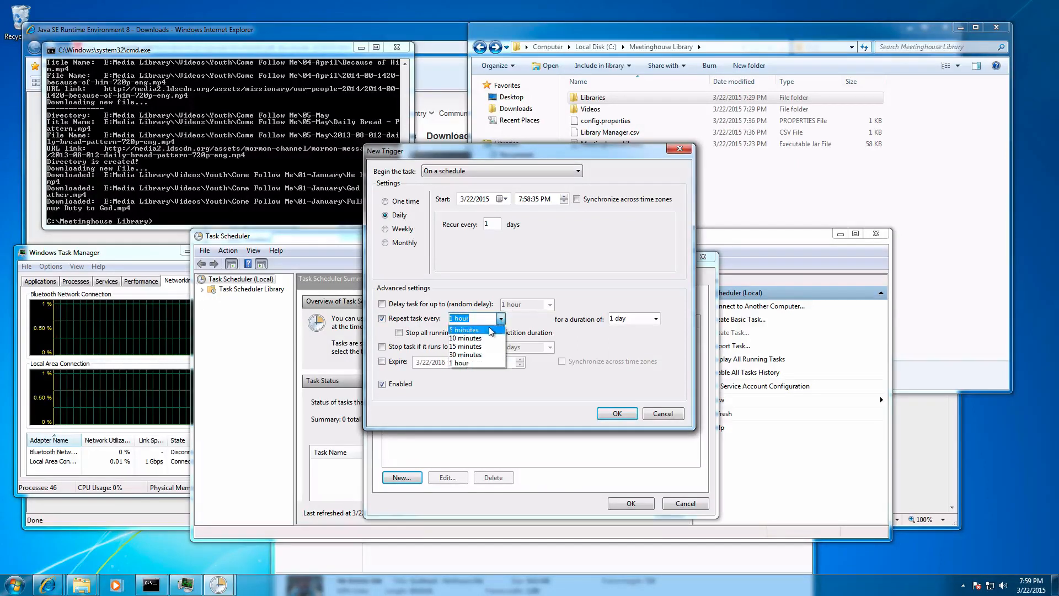
{"action": "left_click", "coordinate": [487, 331]}
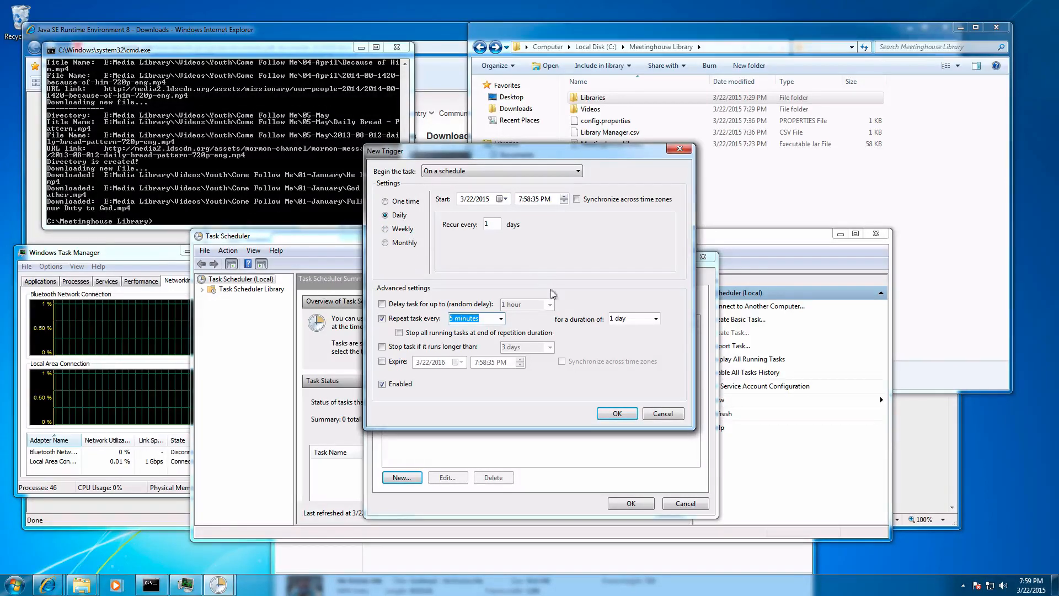
{"action": "left_click", "coordinate": [615, 414]}
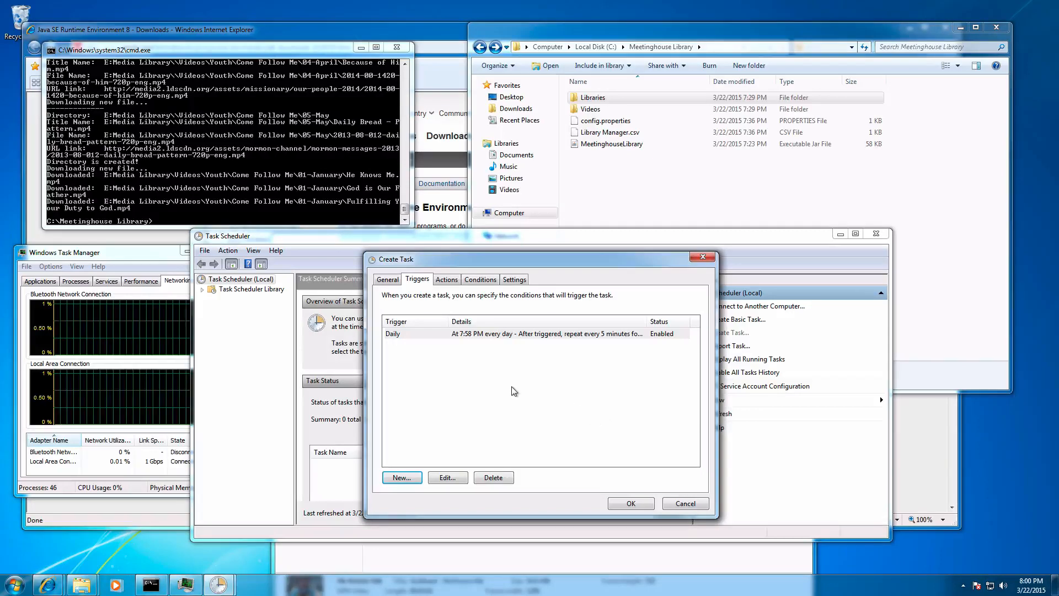
Step: Add a Start a program action and browse to C:\Program Files\Java\jre1.8.0_40\bin for its executable
{"action": "left_click", "coordinate": [447, 280]}
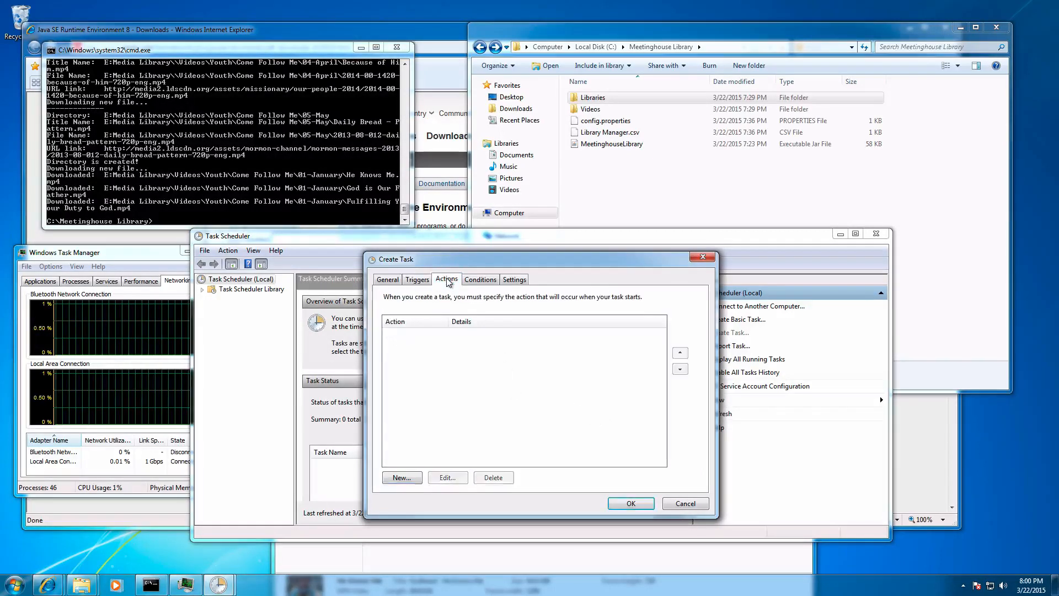
{"action": "left_click", "coordinate": [408, 477]}
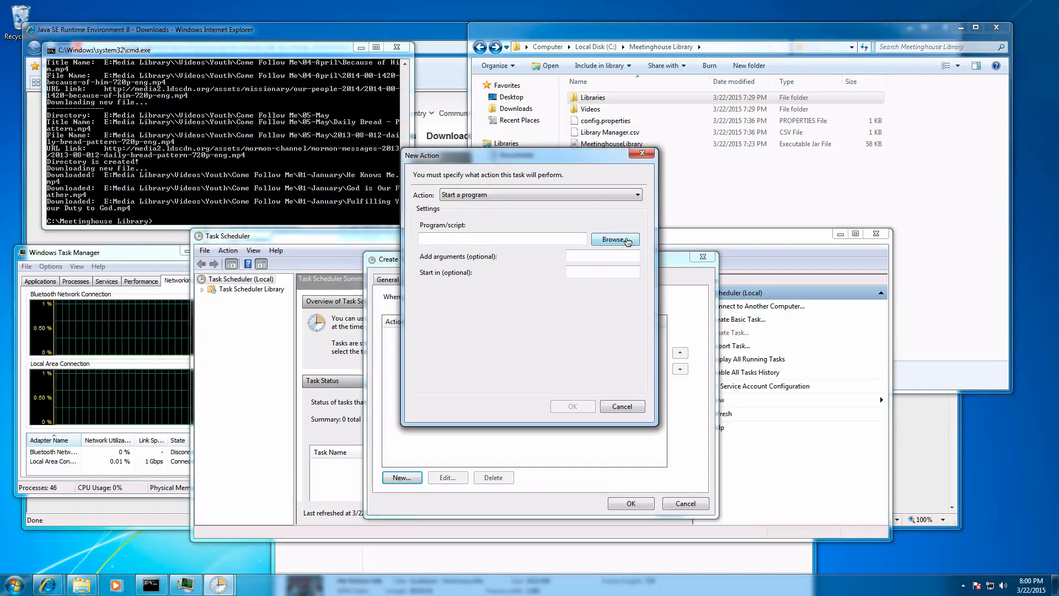
{"action": "left_click", "coordinate": [614, 239]}
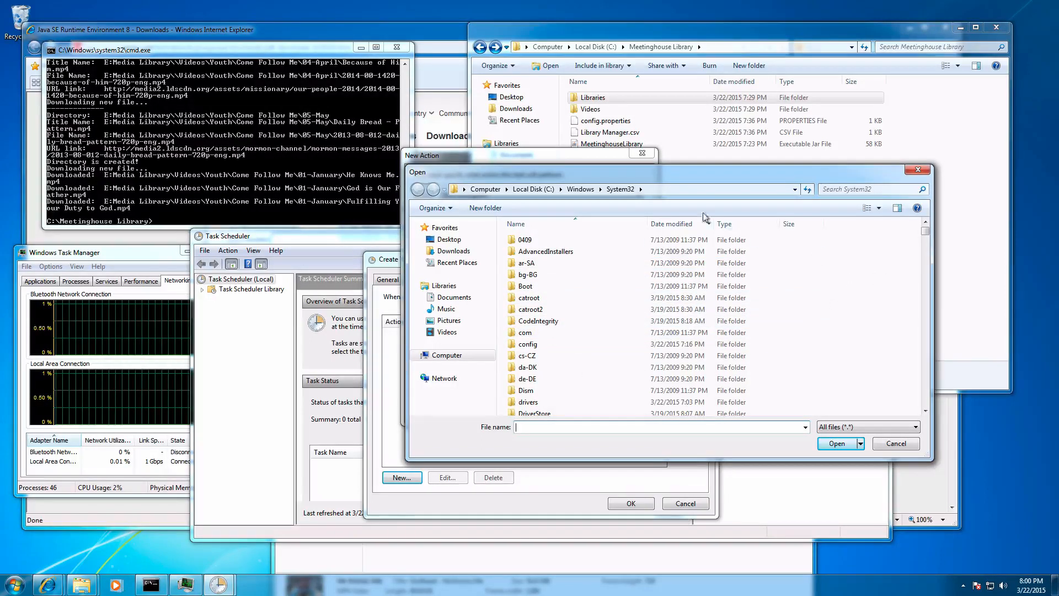
{"action": "left_click", "coordinate": [577, 191]}
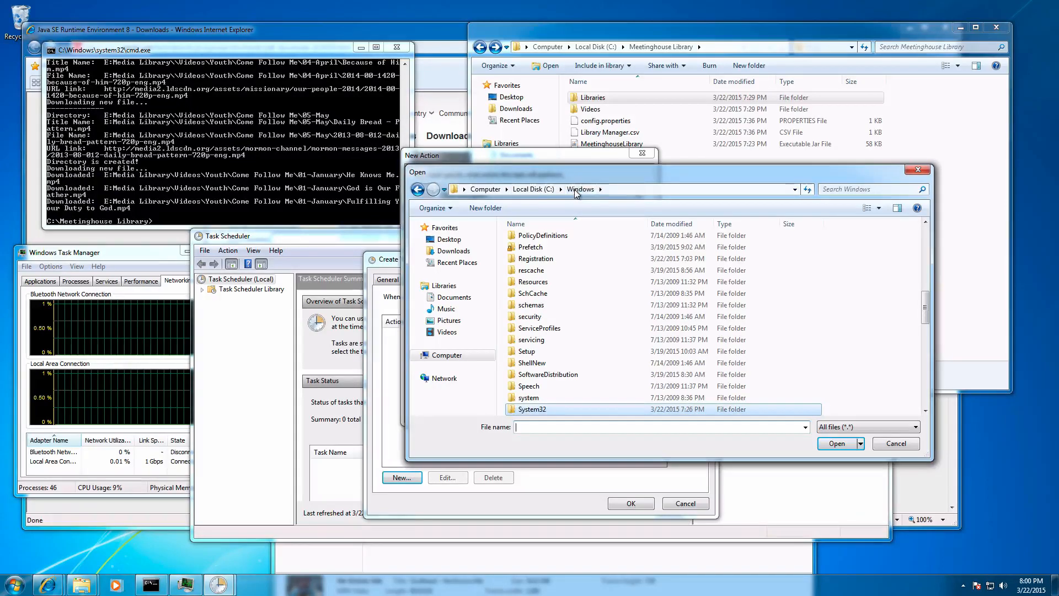
{"action": "left_click", "coordinate": [534, 192]}
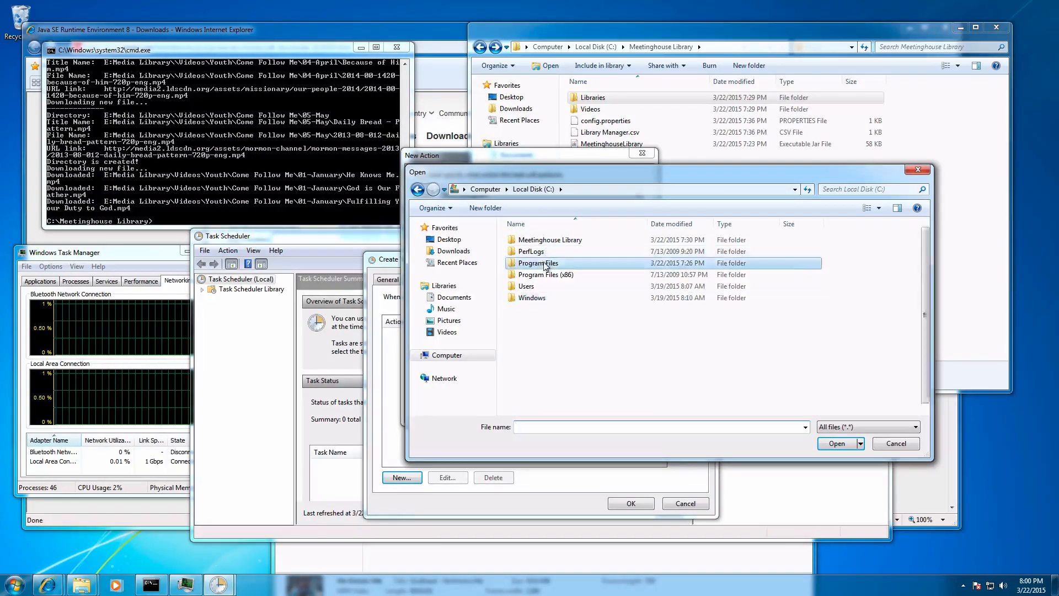
{"action": "double_click", "coordinate": [546, 264]}
{"action": "double_click", "coordinate": [543, 275]}
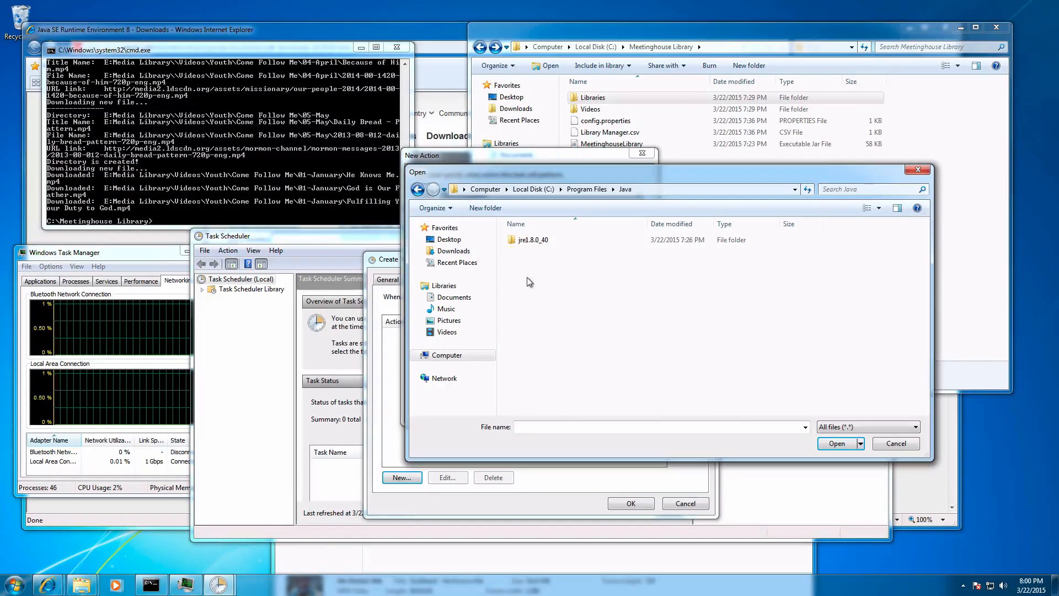
{"action": "double_click", "coordinate": [532, 243]}
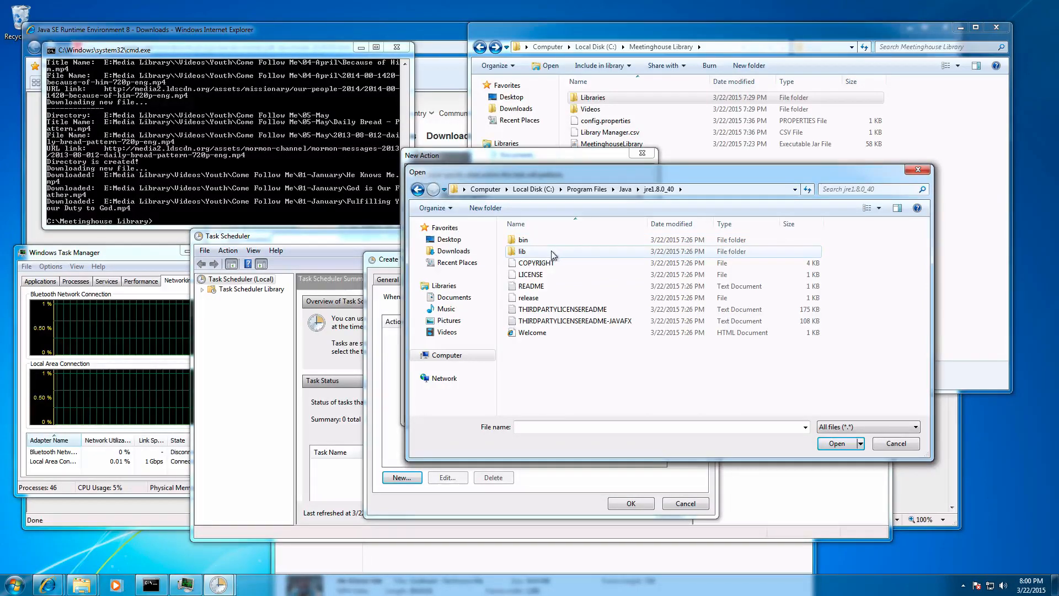
{"action": "double_click", "coordinate": [525, 240]}
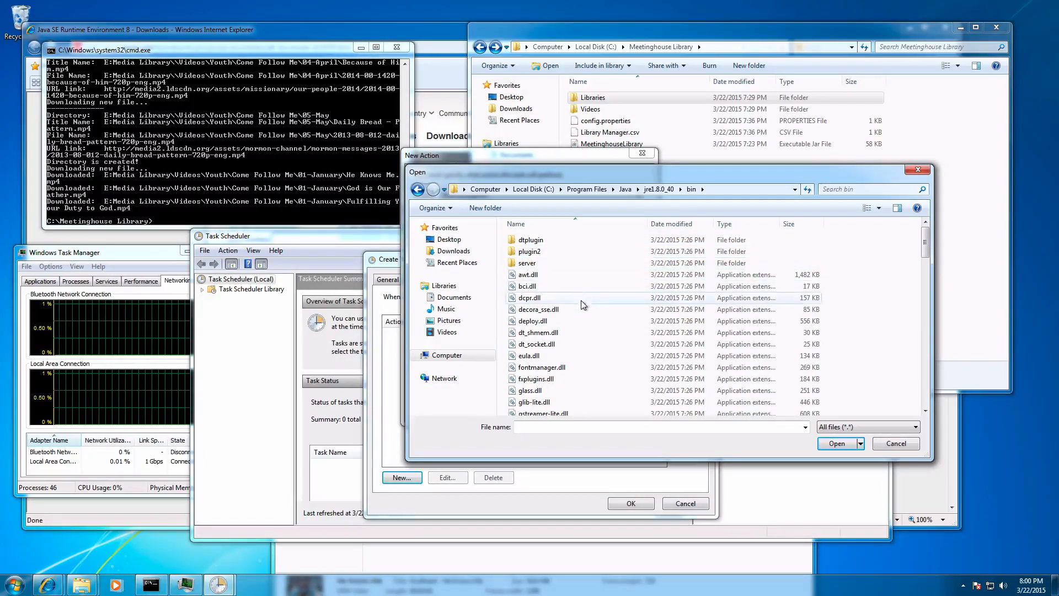
Step: Choose javaw from the bin folder as the program the action starts
{"action": "scroll", "coordinate": [574, 333], "scroll_direction": "down", "scroll_amount": 3}
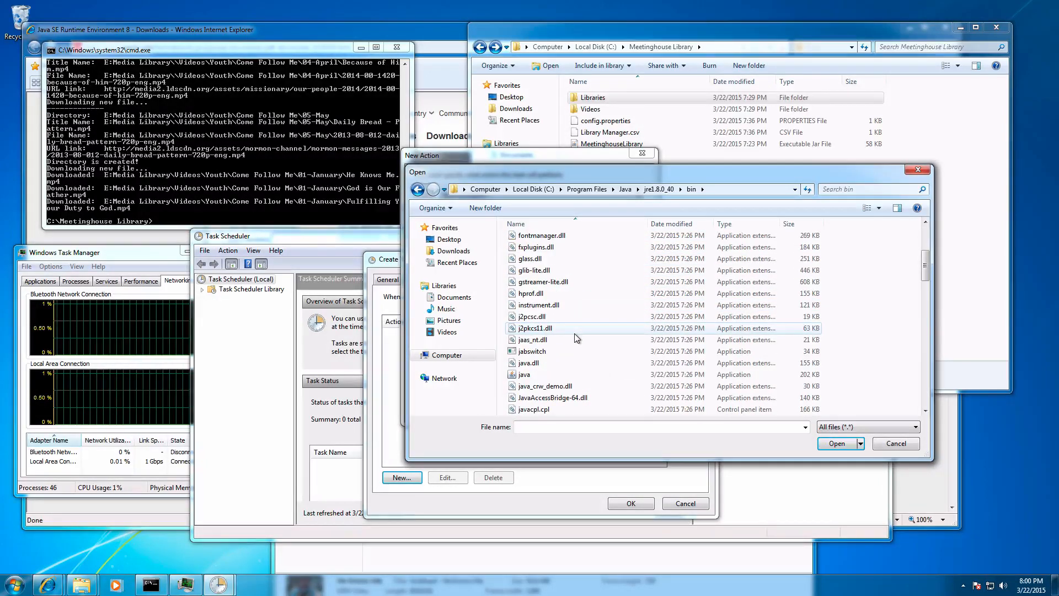
{"action": "scroll", "coordinate": [575, 334], "scroll_direction": "down", "scroll_amount": 2}
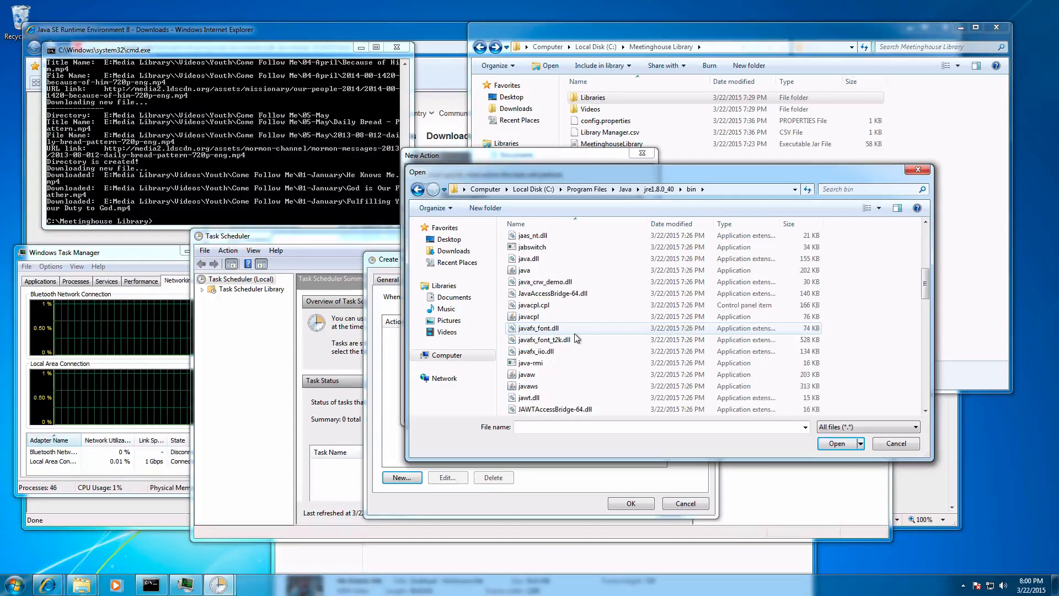
{"action": "scroll", "coordinate": [557, 355], "scroll_direction": "down", "scroll_amount": 2}
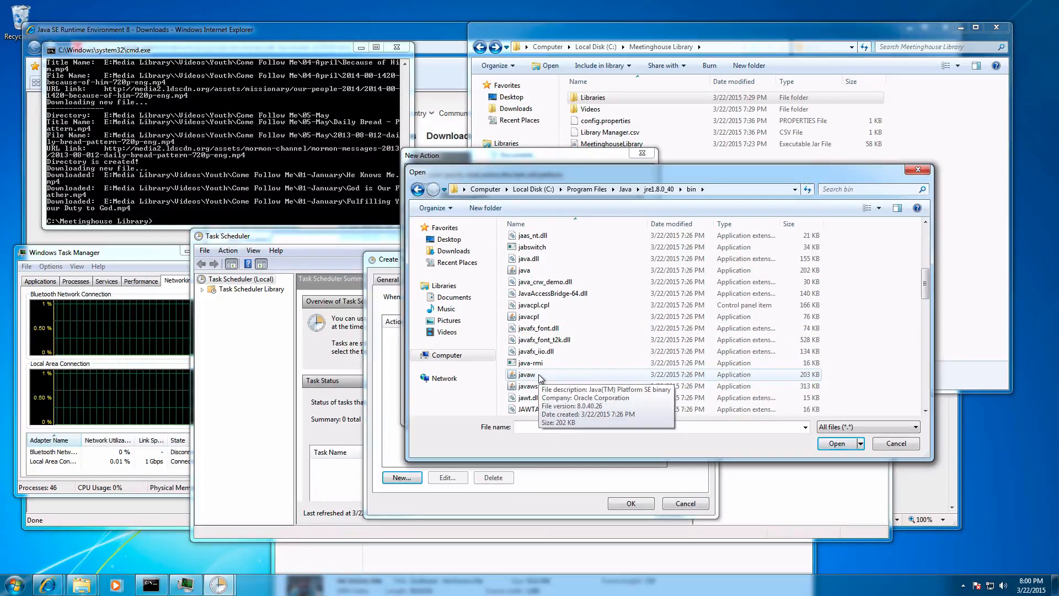
{"action": "left_click", "coordinate": [541, 376]}
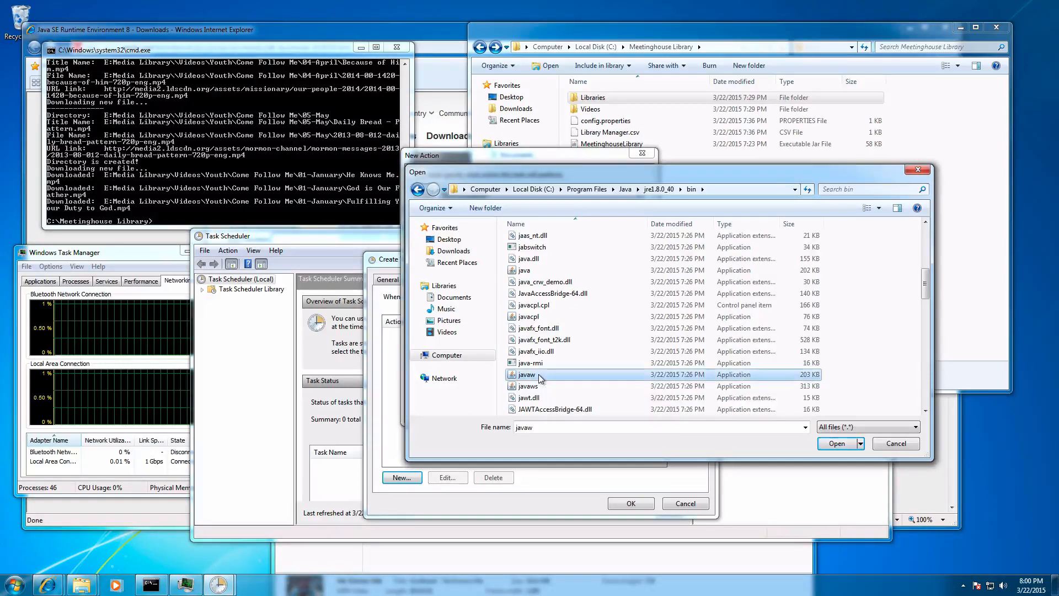
{"action": "left_click", "coordinate": [829, 448]}
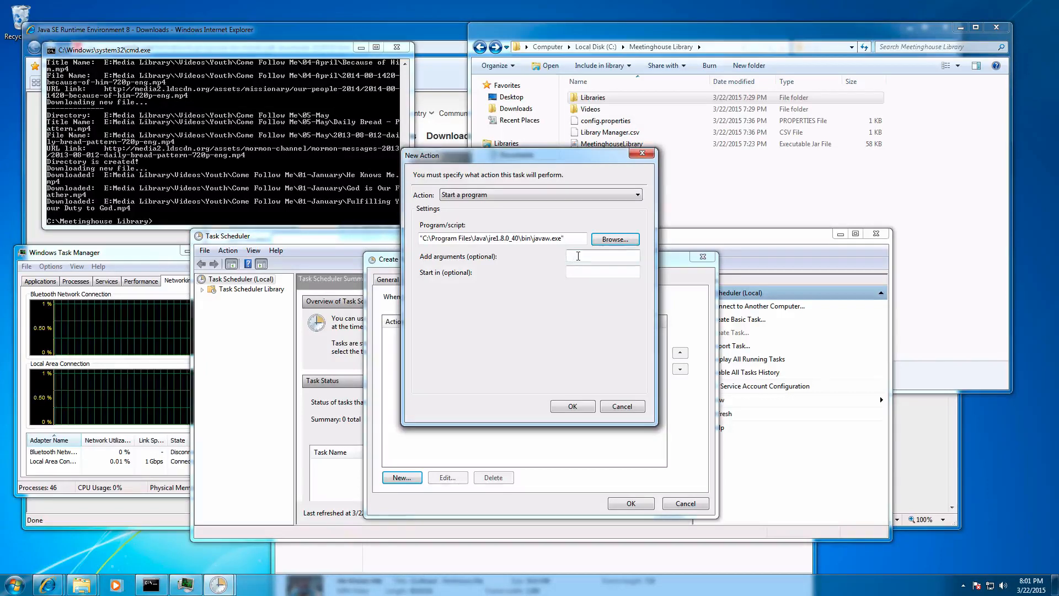
Step: Set the action's arguments to -jar "C:\Meetinghouse Library\MeetinghouseLibrary.jar", without the version number in the file name
{"action": "left_click", "coordinate": [578, 256]}
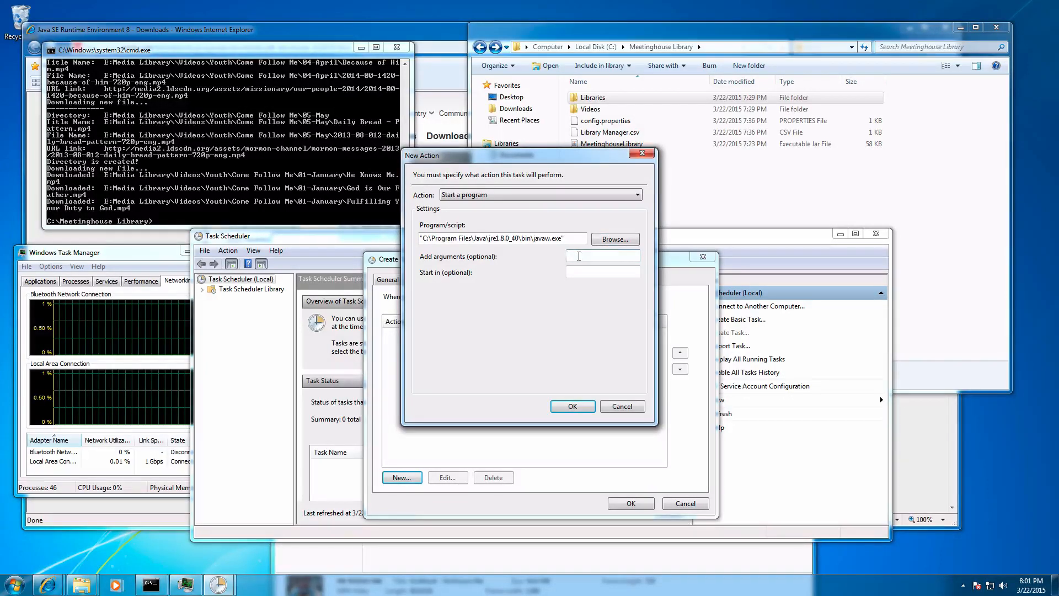
{"action": "key", "text": "ctrl+v"}
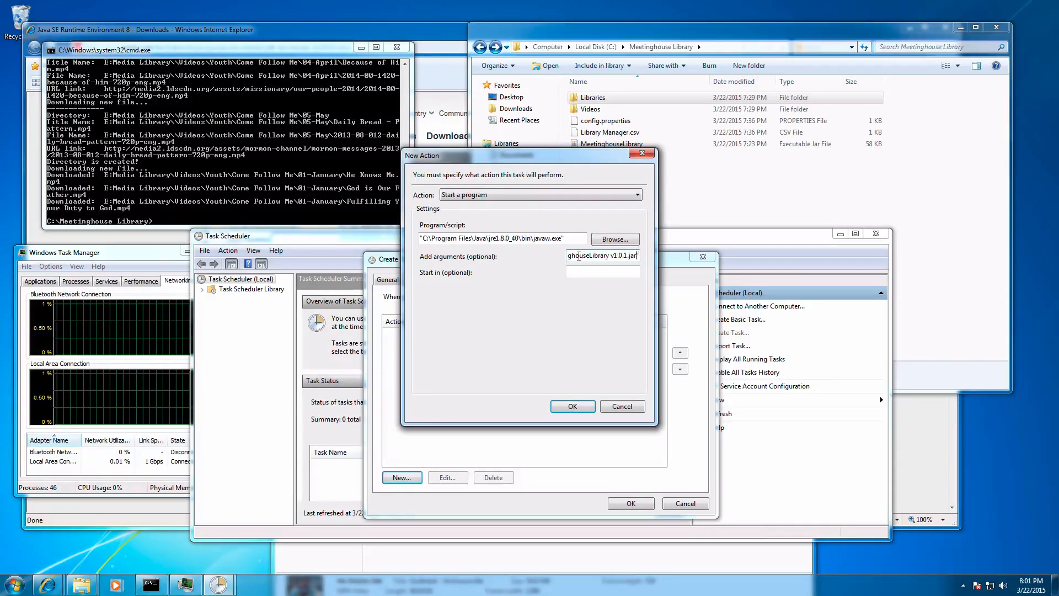
{"action": "key", "text": "Left"}
{"action": "key", "text": "Left"}
{"action": "key", "text": "Left"}
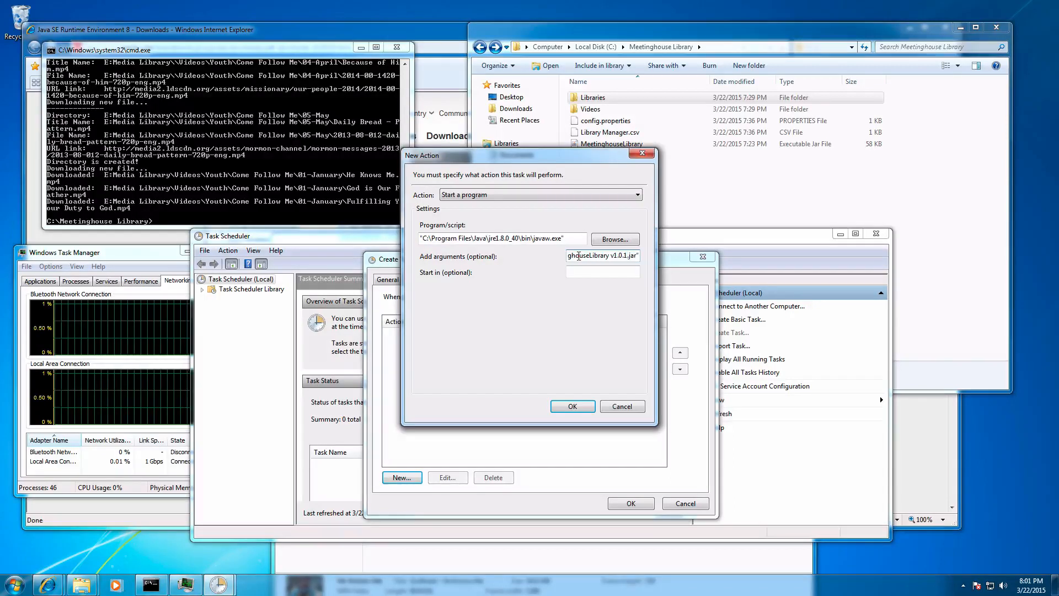
{"action": "key", "text": "BackSpace"}
{"action": "key", "text": "BackSpace"}
{"action": "key", "text": "BackSpace"}
{"action": "key", "text": "BackSpace"}
{"action": "key", "text": "BackSpace"}
{"action": "key", "text": "BackSpace"}
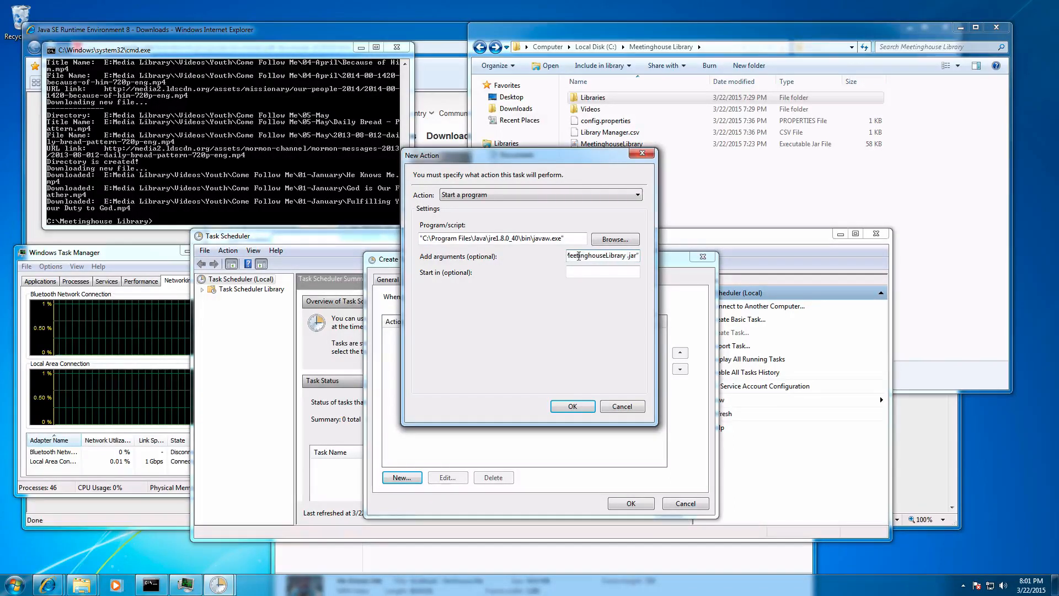
{"action": "key", "text": "BackSpace"}
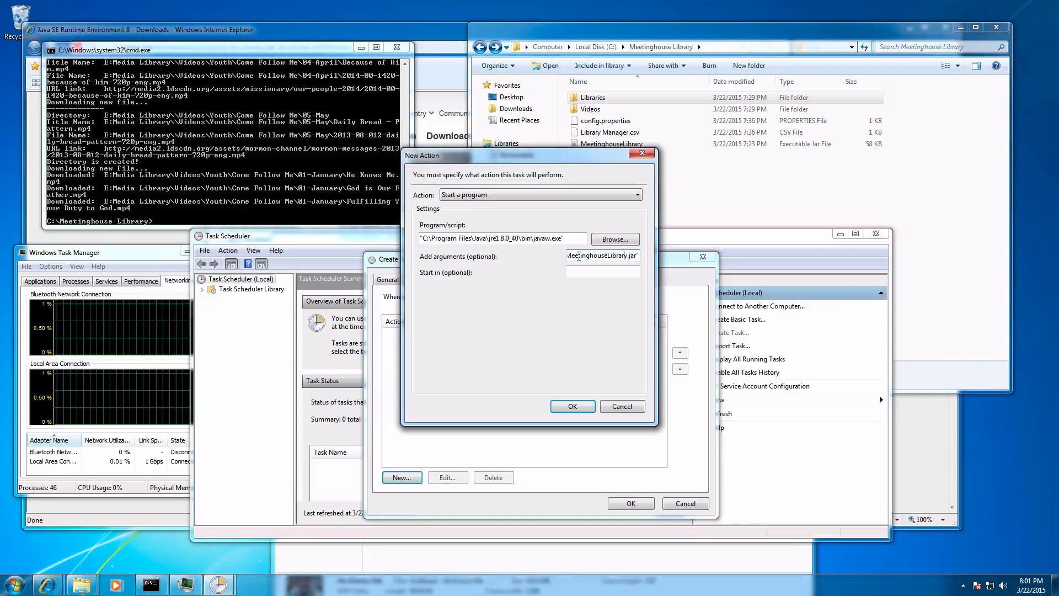
{"action": "key", "text": "Home"}
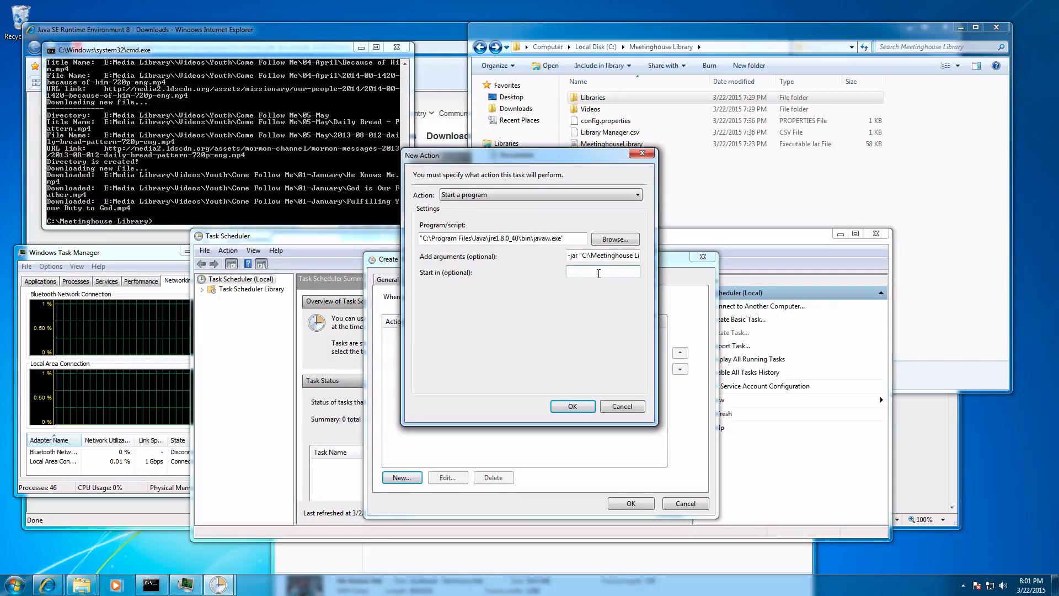
Step: Set the action's start-in folder to C:\Meetinghouse Library\ and confirm the new action
{"action": "key", "text": "ctrl+v"}
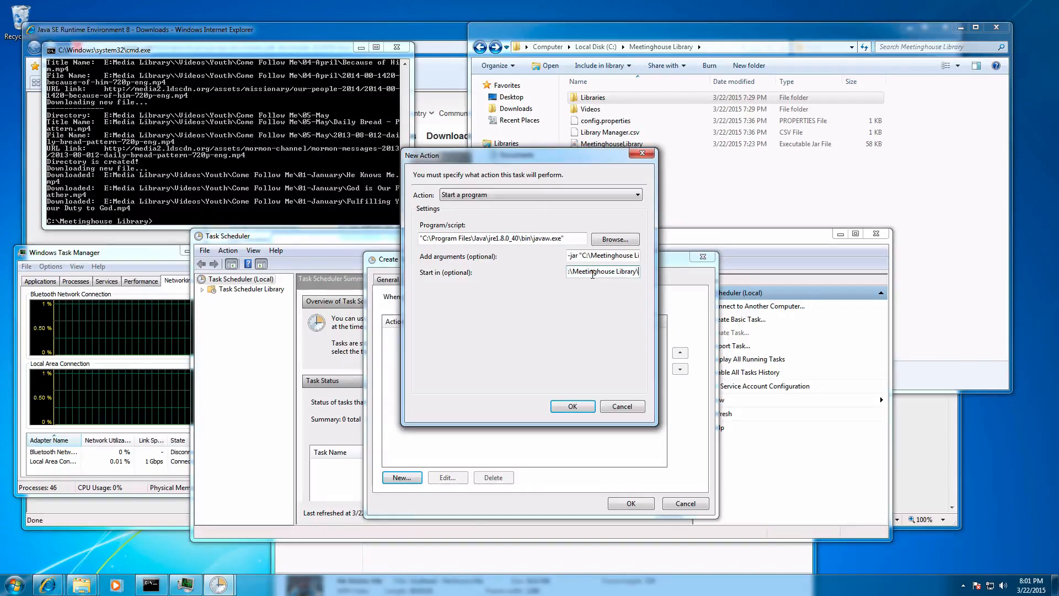
{"action": "key", "text": "Home"}
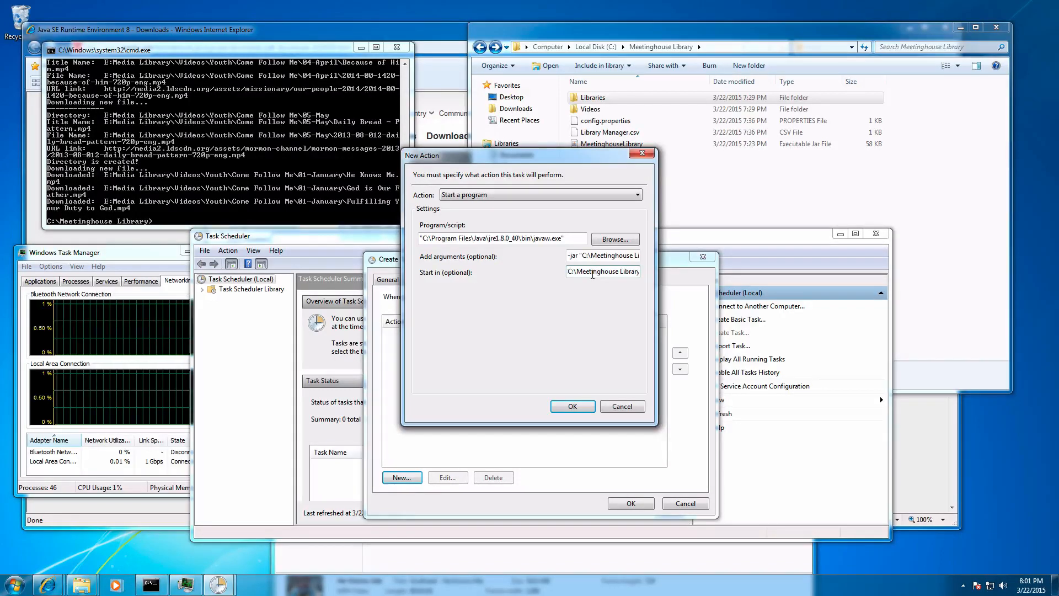
{"action": "key", "text": "Right"}
{"action": "key", "text": "Right"}
{"action": "key", "text": "End"}
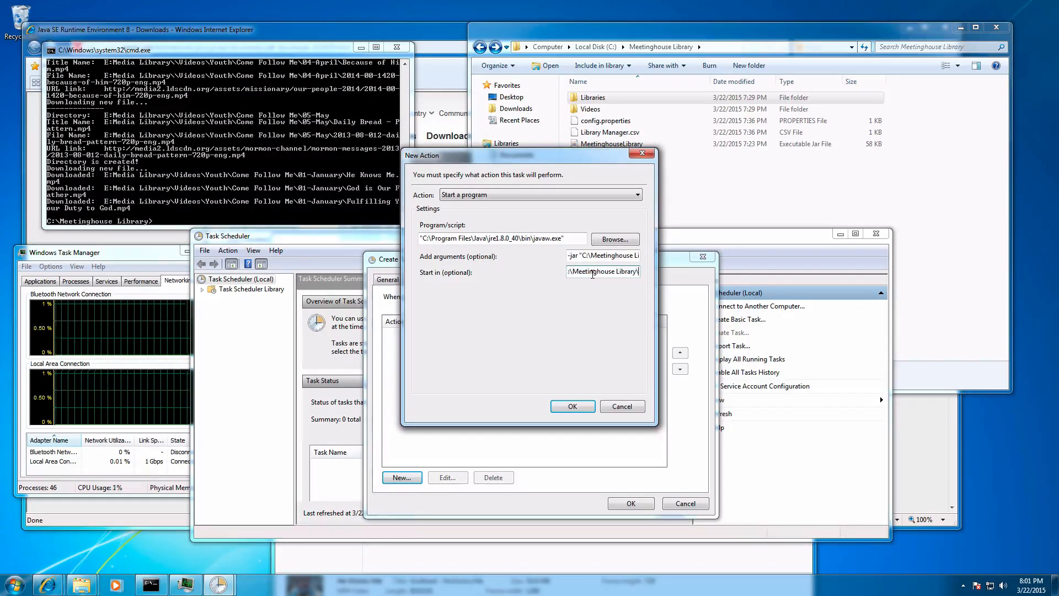
{"action": "left_click", "coordinate": [582, 410]}
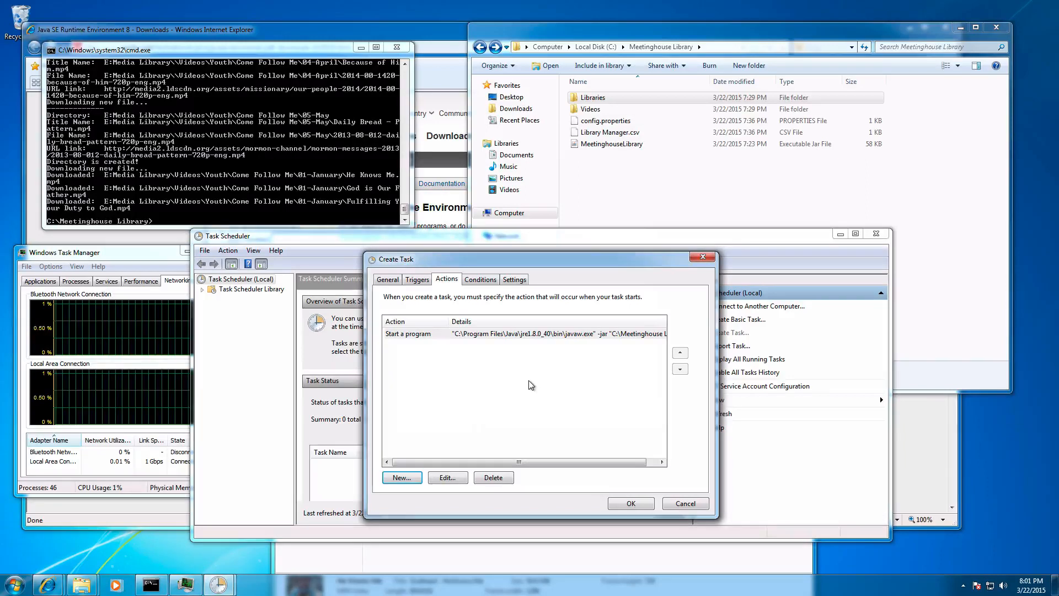
Step: Review the task's conditions, settings, triggers and general options, and save the task by entering the account password
{"action": "left_click", "coordinate": [491, 283]}
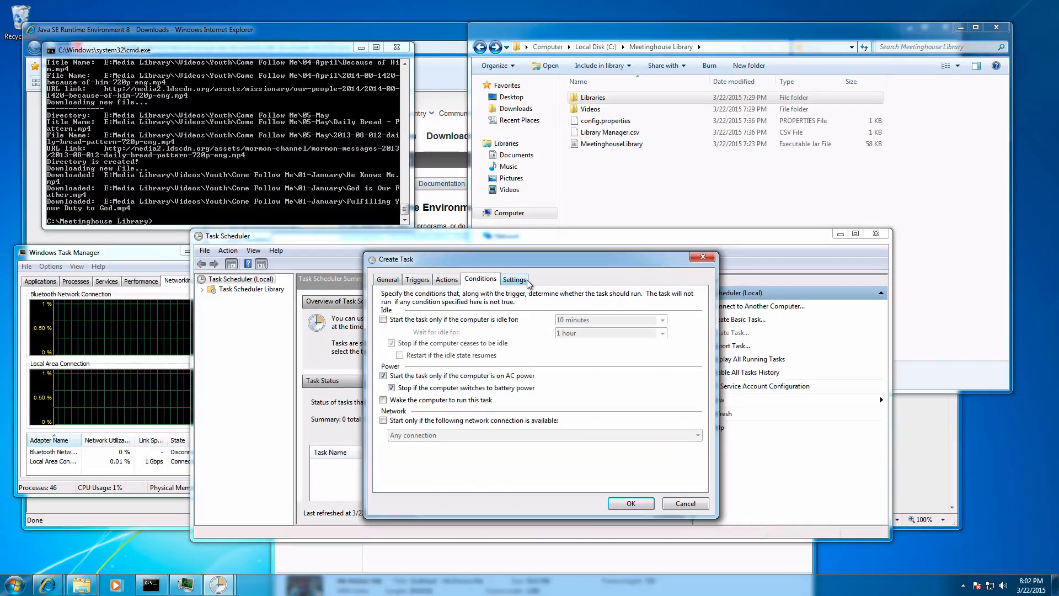
{"action": "left_click", "coordinate": [527, 281]}
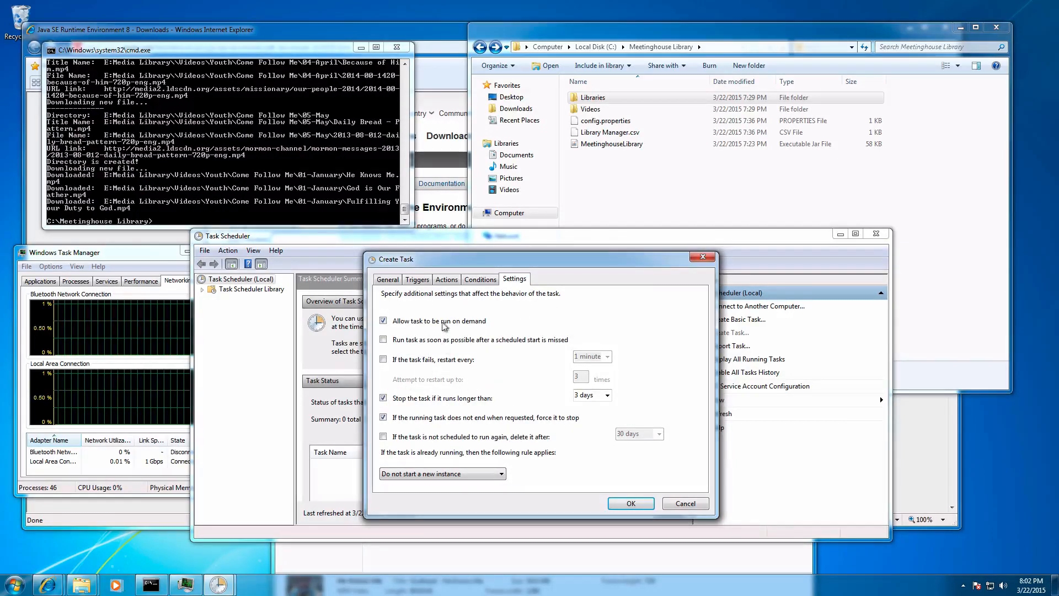
{"action": "left_click", "coordinate": [418, 282]}
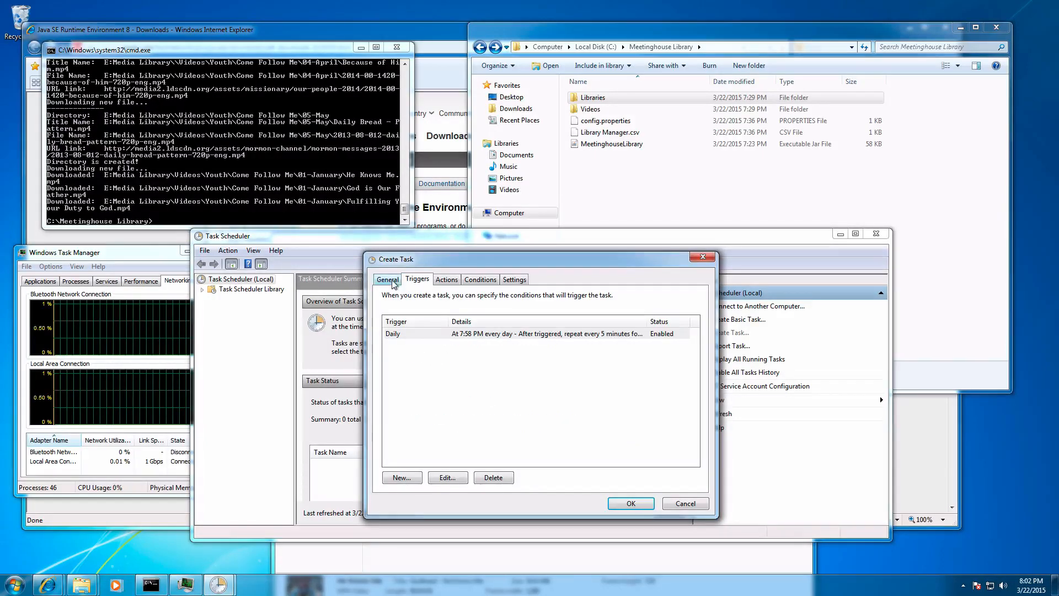
{"action": "left_click", "coordinate": [393, 281]}
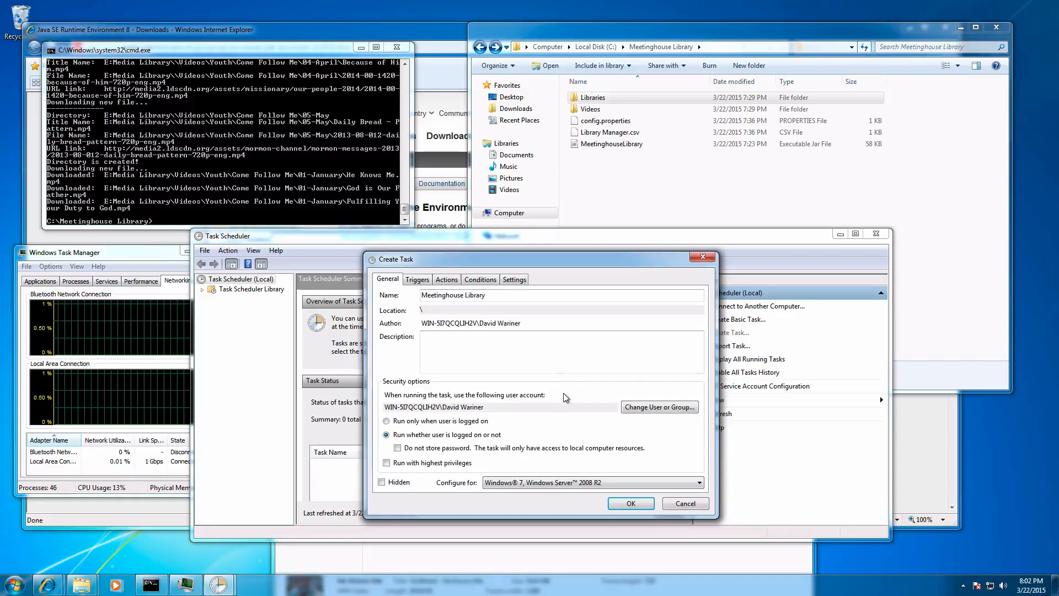
{"action": "left_click", "coordinate": [636, 504]}
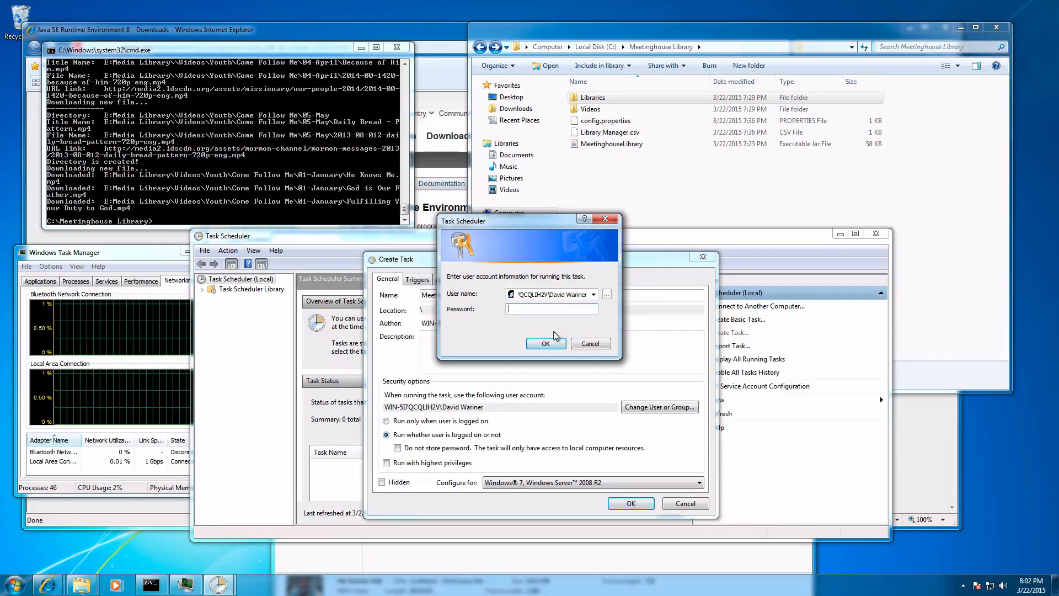
{"action": "type", "text": "*"}
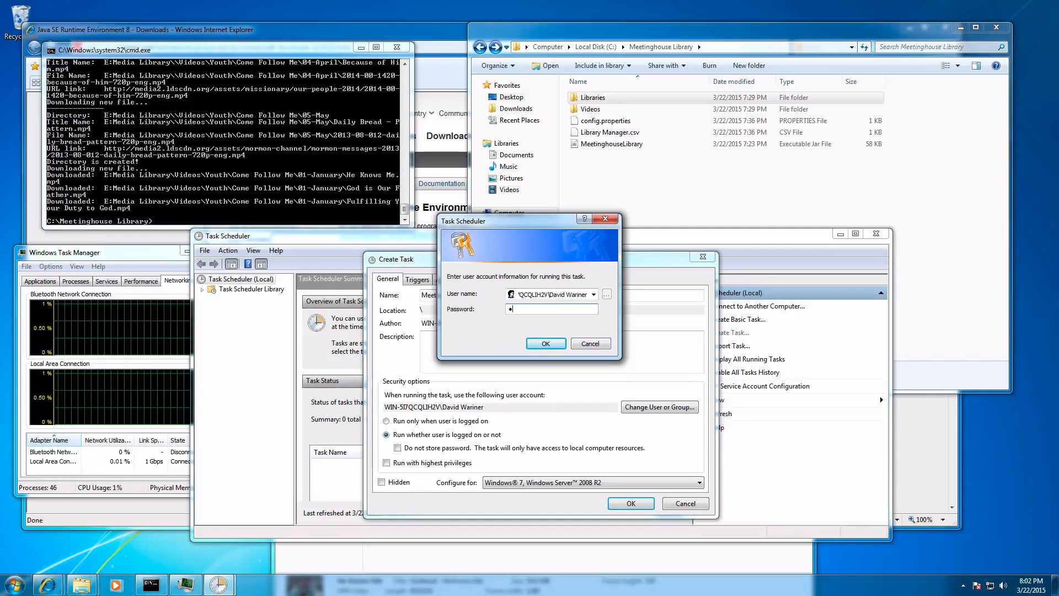
{"action": "type", "text": "*****"}
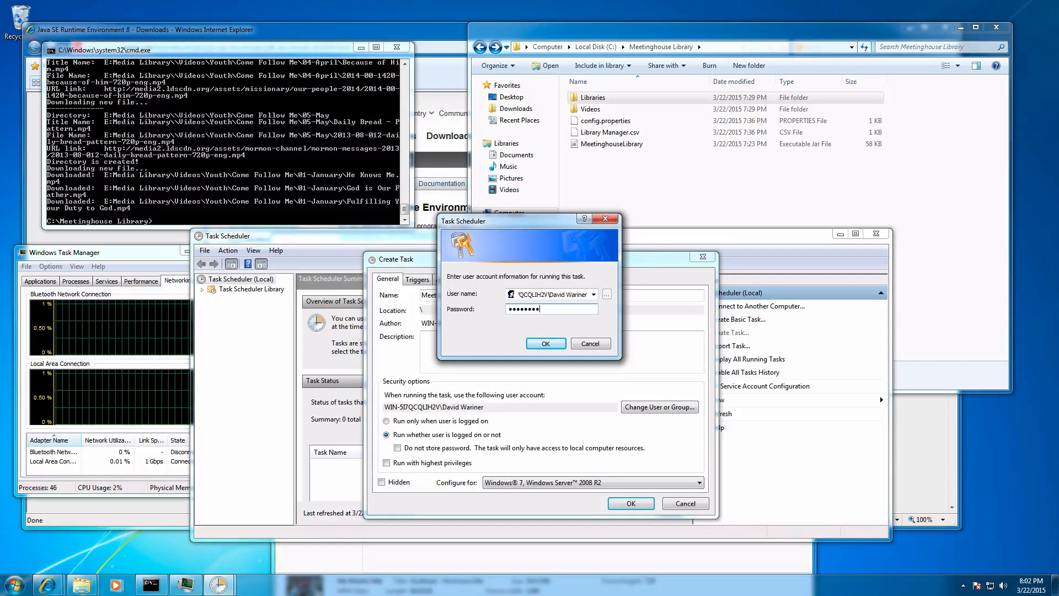
{"action": "key", "text": "Return"}
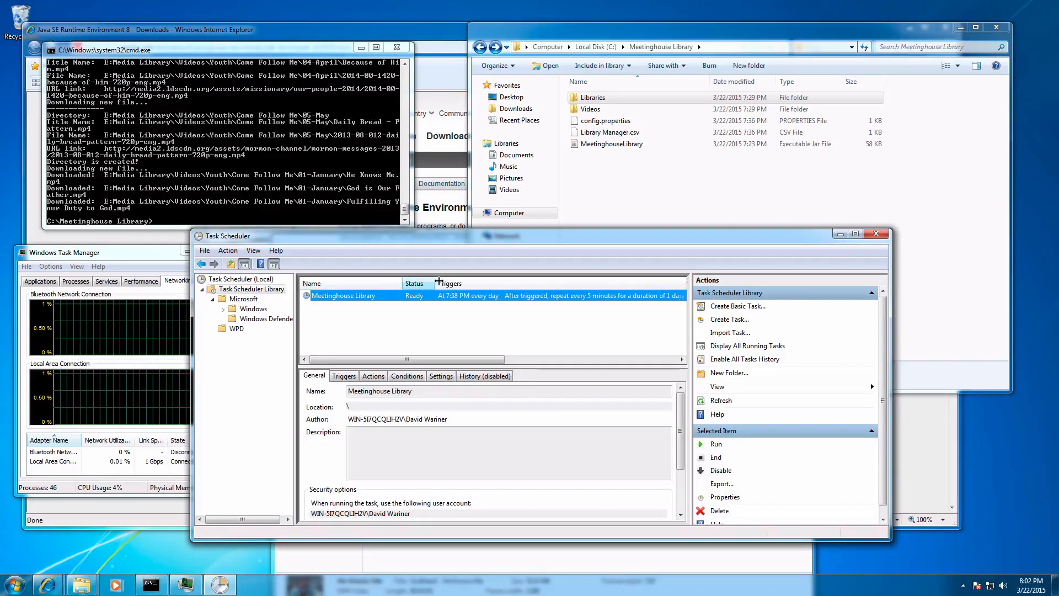
Step: Open the Meetinghouse Library task's properties and examine the schedule and advanced settings of its daily trigger, leaving them unchanged
{"action": "left_click_drag", "start_coordinate": [439, 282], "coordinate": [448, 281]}
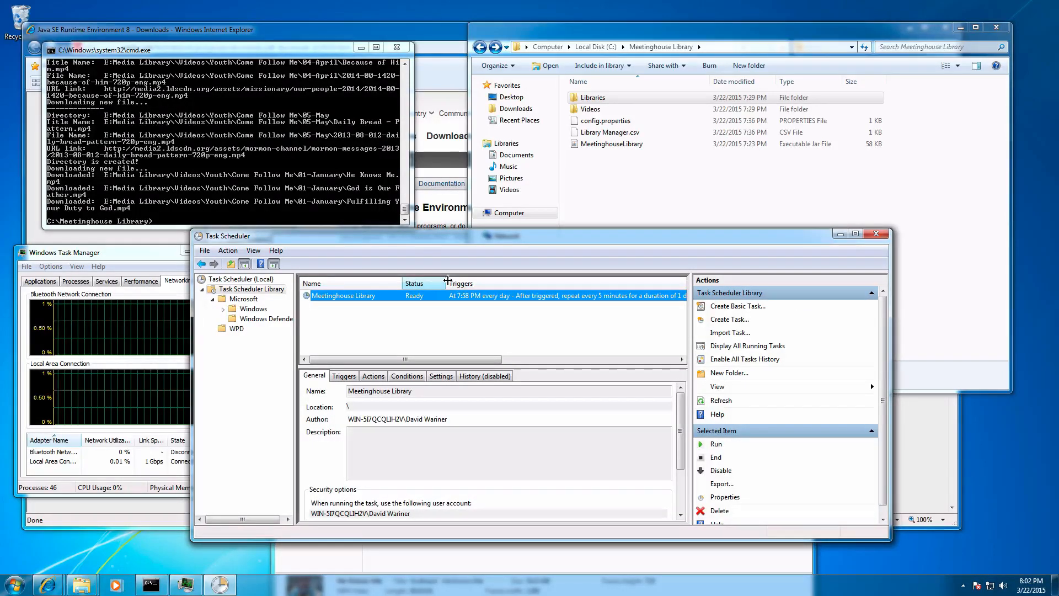
{"action": "left_click_drag", "start_coordinate": [497, 362], "coordinate": [545, 360]}
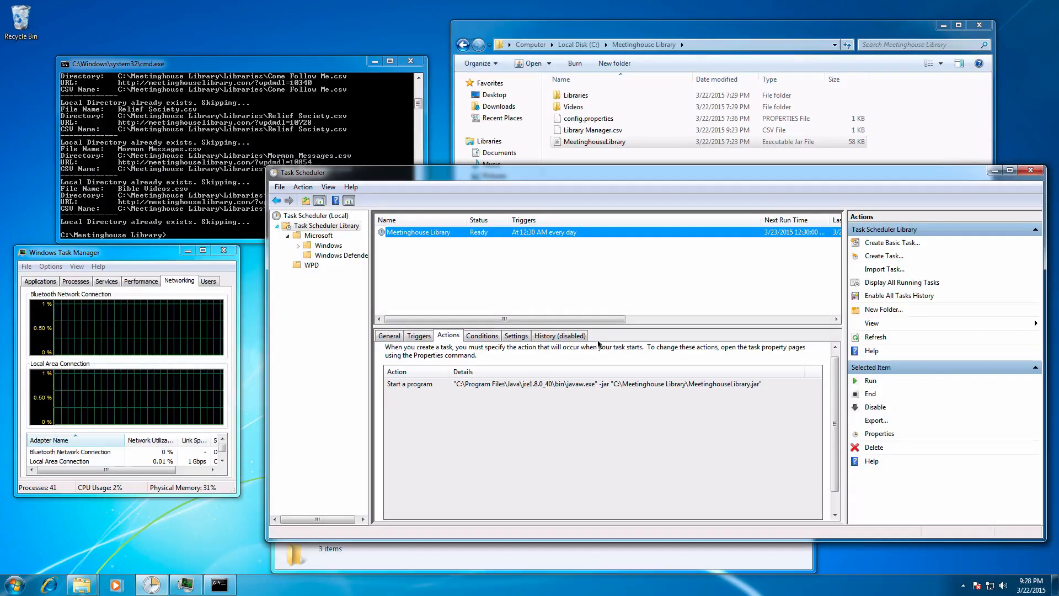
{"action": "right_click", "coordinate": [434, 233]}
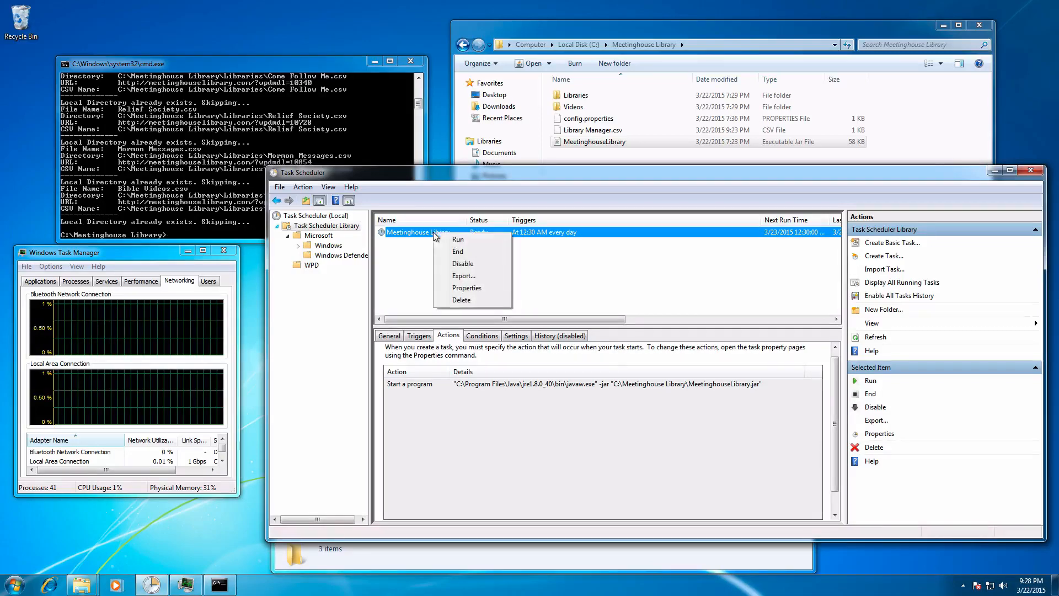
{"action": "left_click", "coordinate": [467, 288]}
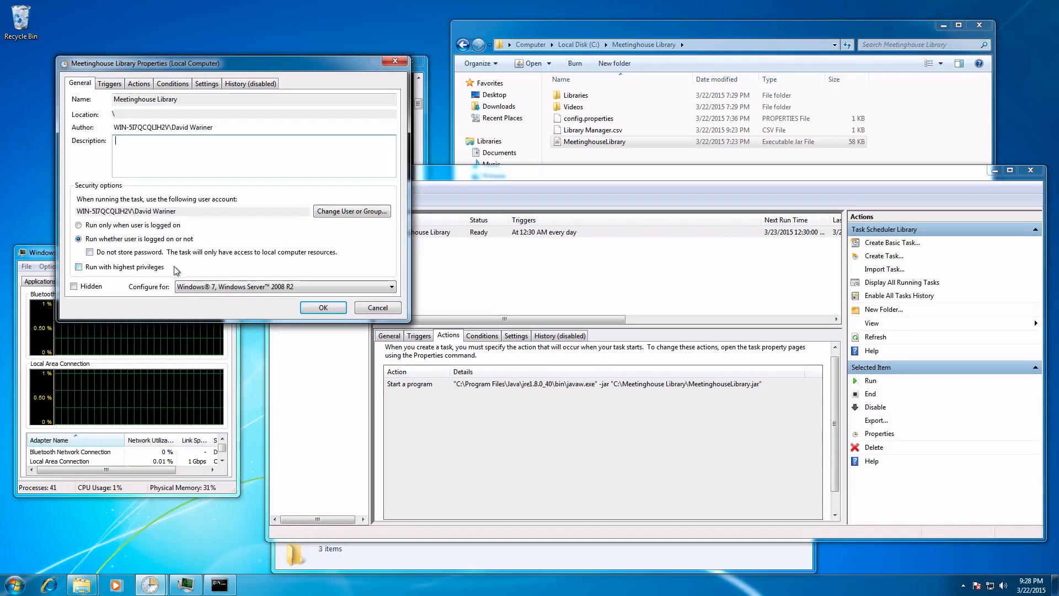
{"action": "left_click", "coordinate": [108, 83]}
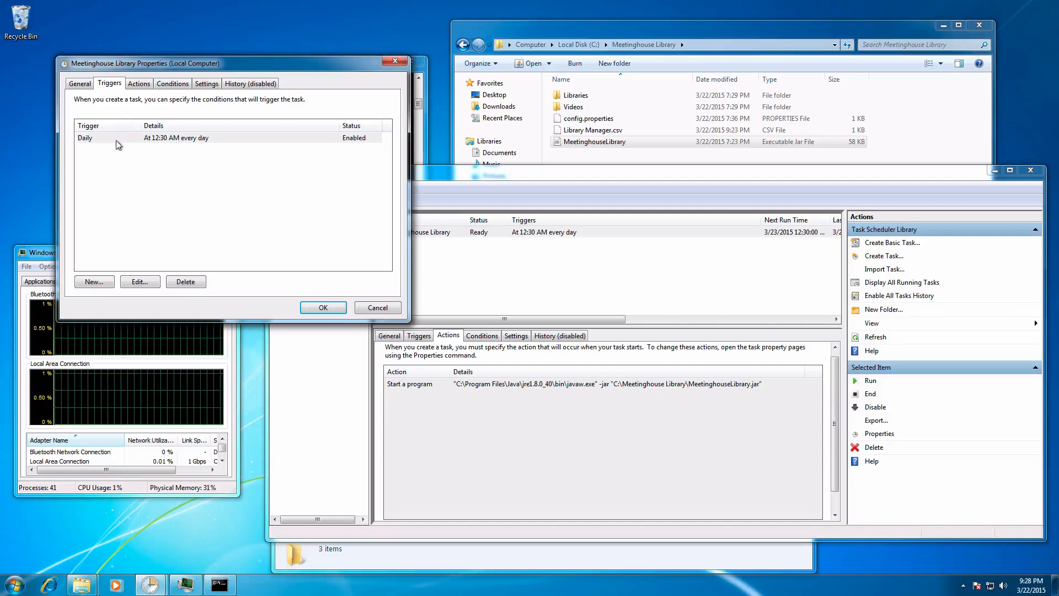
{"action": "double_click", "coordinate": [200, 143]}
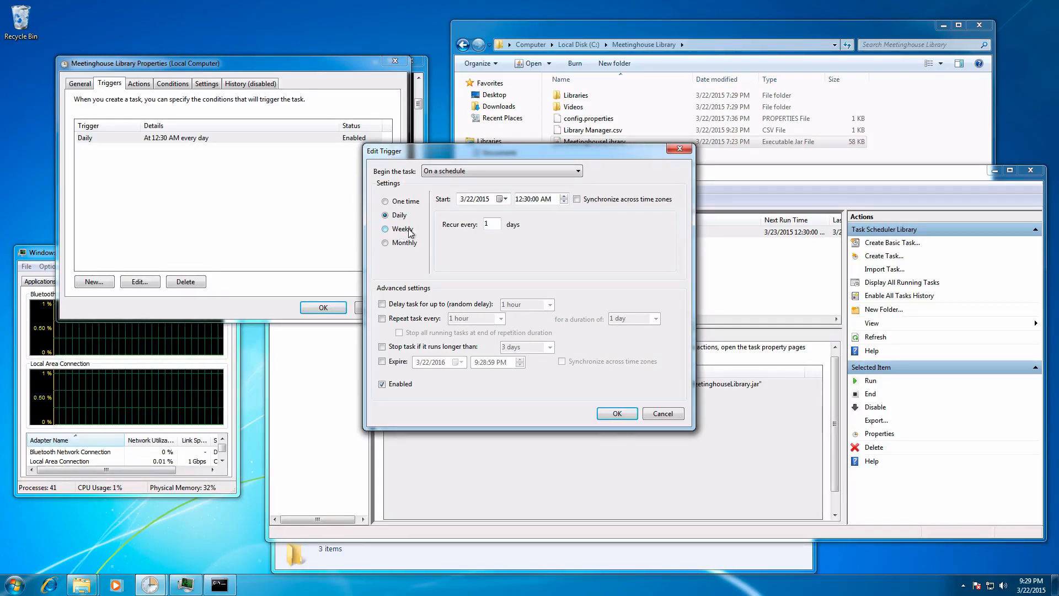
{"action": "left_click", "coordinate": [680, 149]}
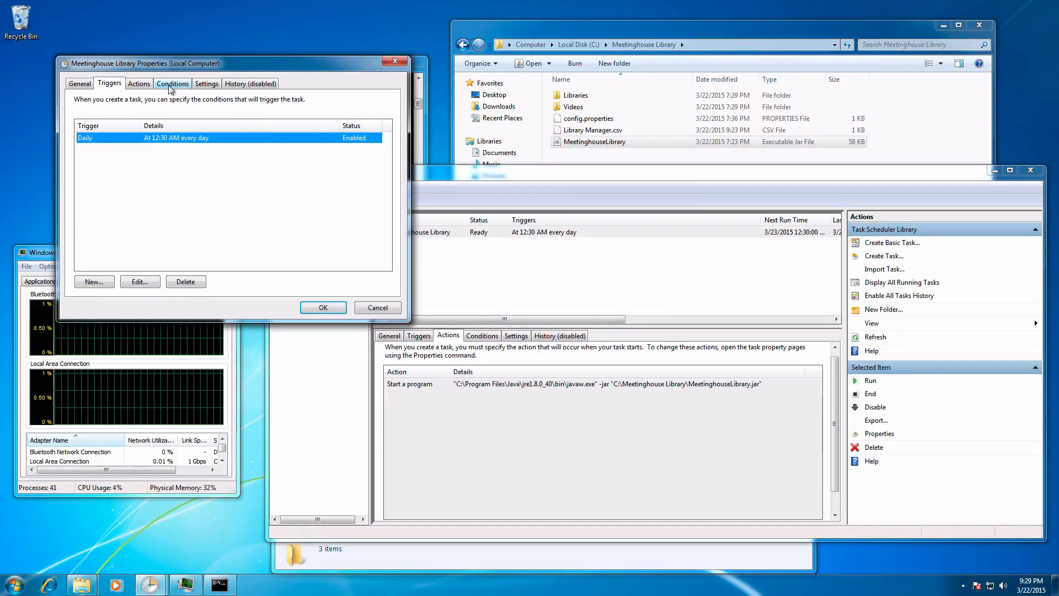
Step: Inspect the task's start-a-program action, checking the full program path, arguments and start-in folder, and close it without saving
{"action": "left_click", "coordinate": [141, 85]}
{"action": "double_click", "coordinate": [137, 142]}
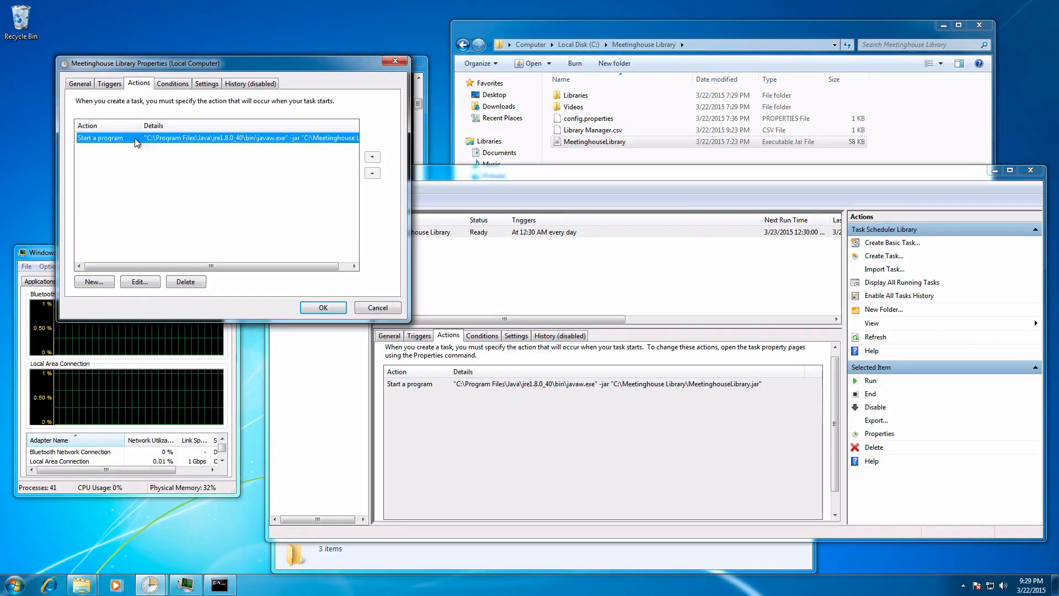
{"action": "left_click_drag", "start_coordinate": [503, 159], "coordinate": [210, 98]}
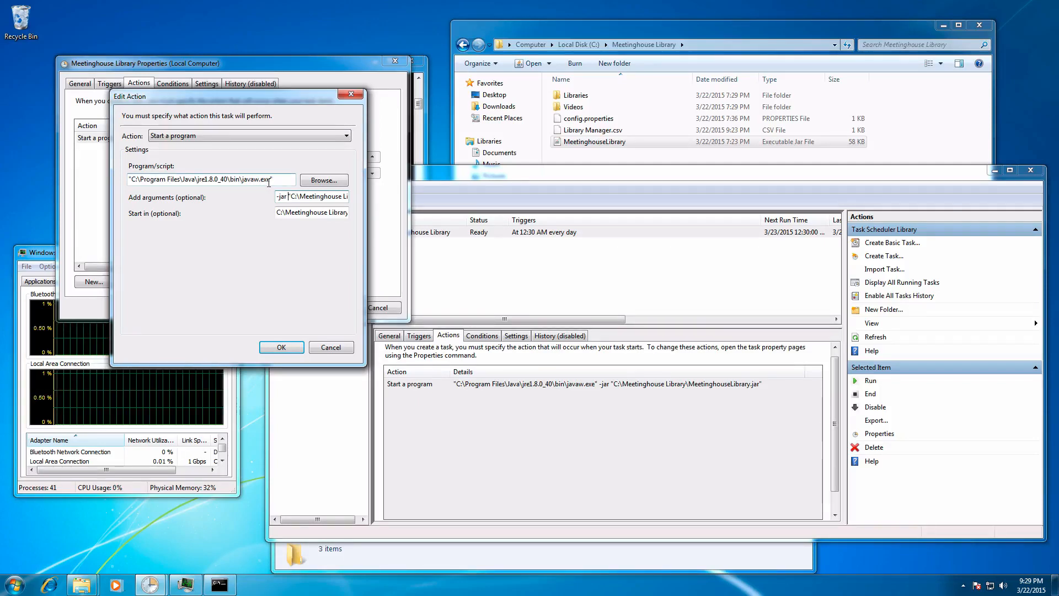
{"action": "left_click_drag", "start_coordinate": [240, 180], "coordinate": [270, 181]}
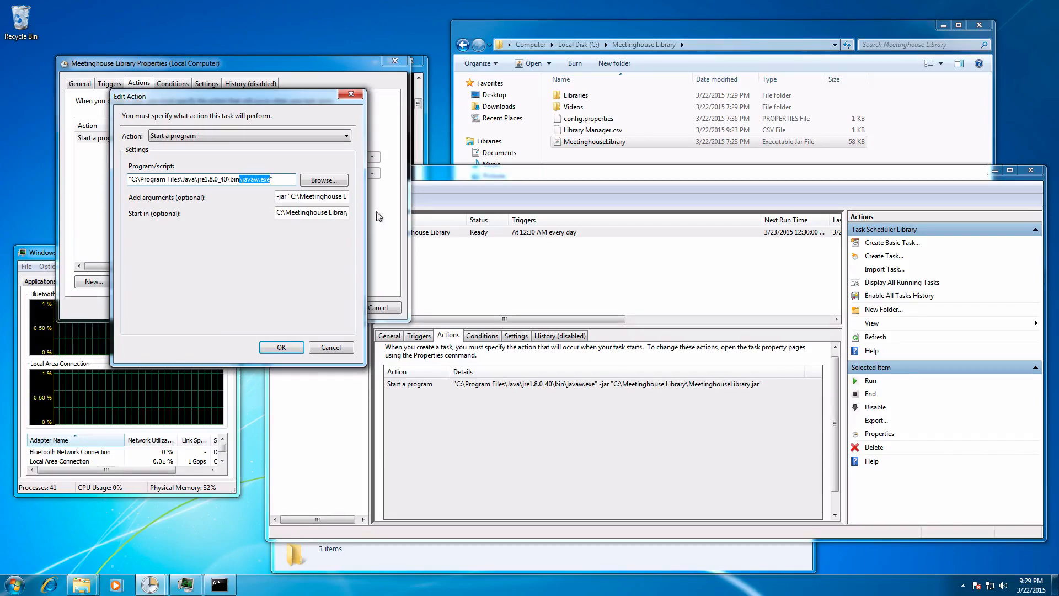
{"action": "left_click", "coordinate": [288, 197]}
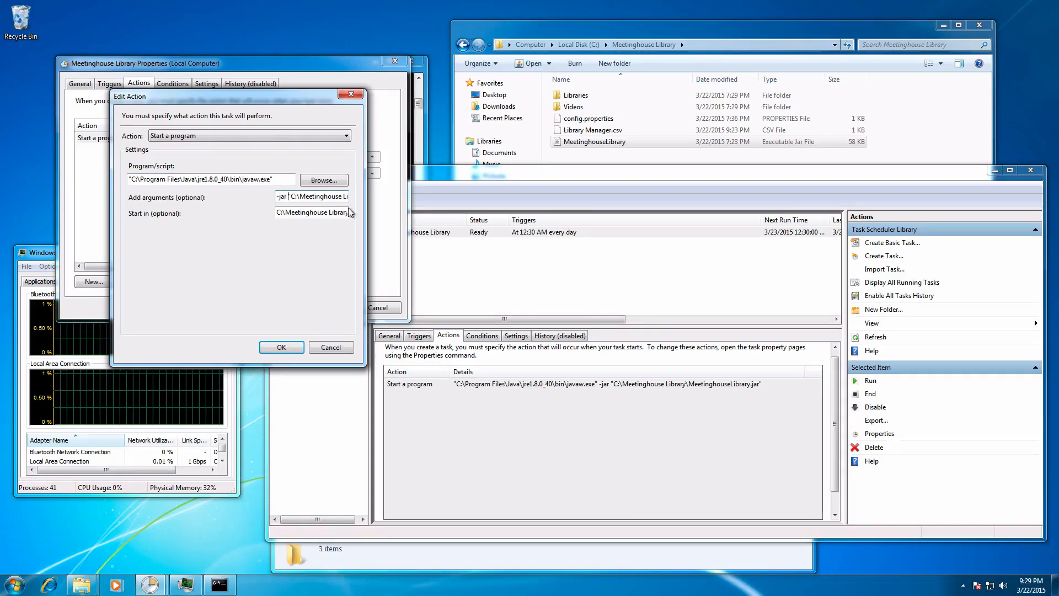
{"action": "key", "text": "Right"}
{"action": "key", "text": "Right"}
{"action": "key", "text": "Right"}
{"action": "key", "text": "Right"}
{"action": "key", "text": "Right"}
{"action": "key", "text": "Right"}
{"action": "key", "text": "Right"}
{"action": "key", "text": "Right"}
{"action": "key", "text": "Right"}
{"action": "key", "text": "Right"}
{"action": "key", "text": "Right"}
{"action": "key", "text": "Right"}
{"action": "key", "text": "Right"}
{"action": "key", "text": "Right"}
{"action": "key", "text": "Right"}
{"action": "key", "text": "Right"}
{"action": "key", "text": "Right"}
{"action": "key", "text": "Right"}
{"action": "key", "text": "Right"}
{"action": "key", "text": "Right"}
{"action": "key", "text": "Right"}
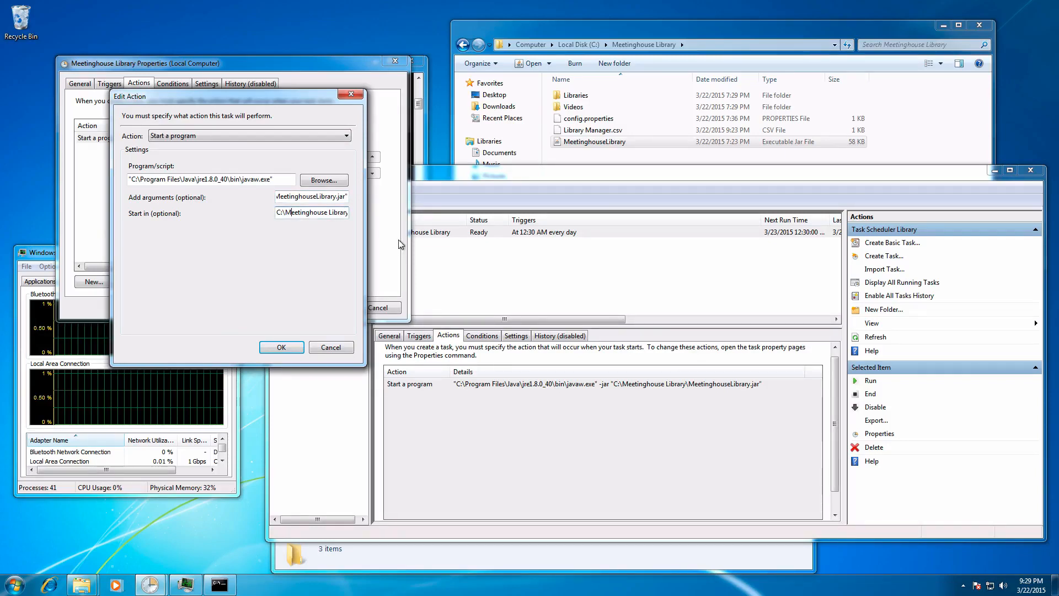
{"action": "type", "text": "\\"}
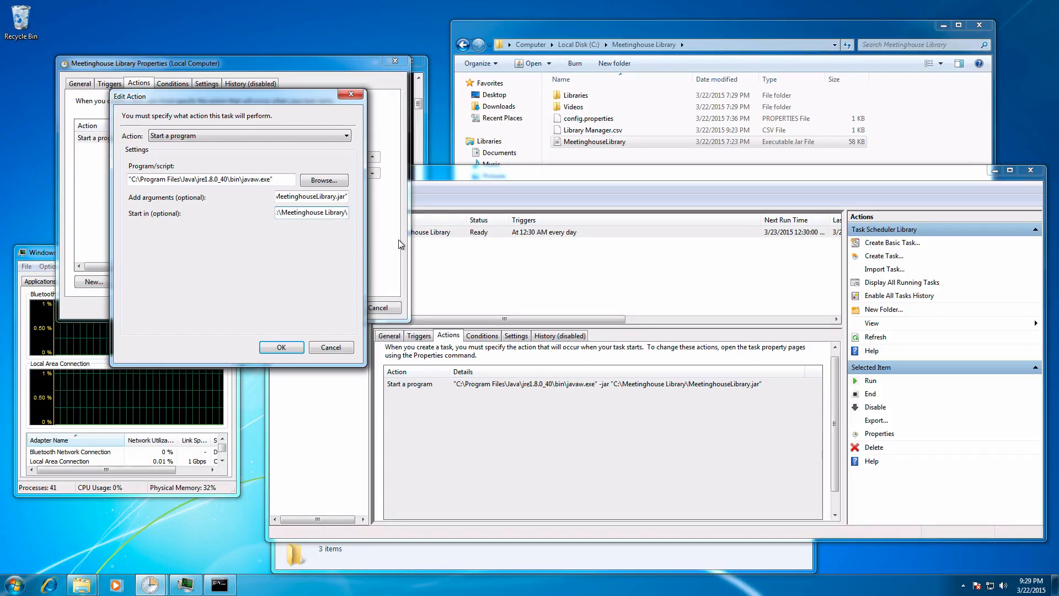
{"action": "key", "text": "Home"}
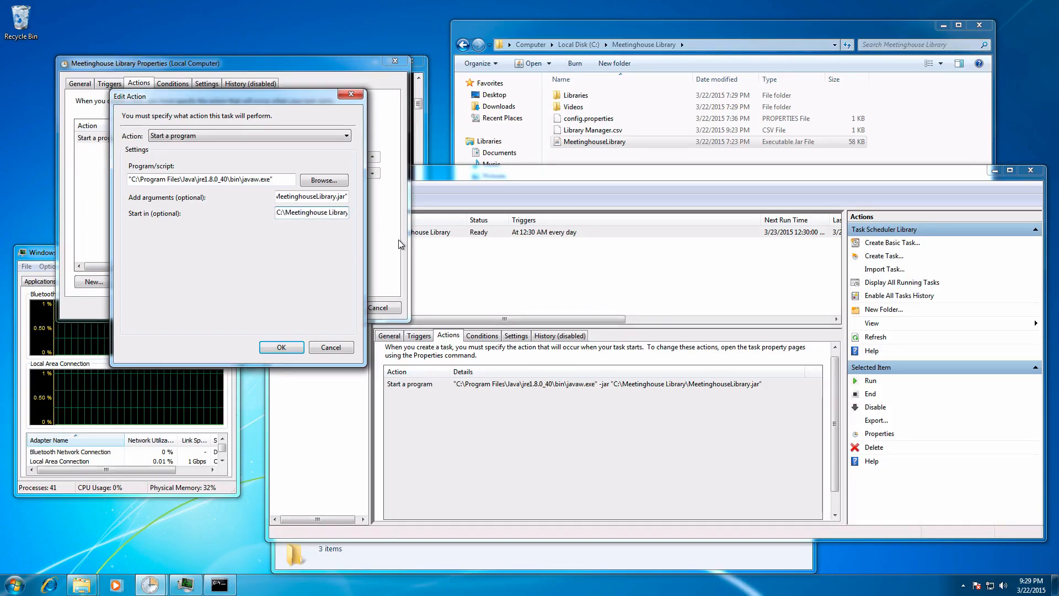
{"action": "left_click", "coordinate": [332, 348]}
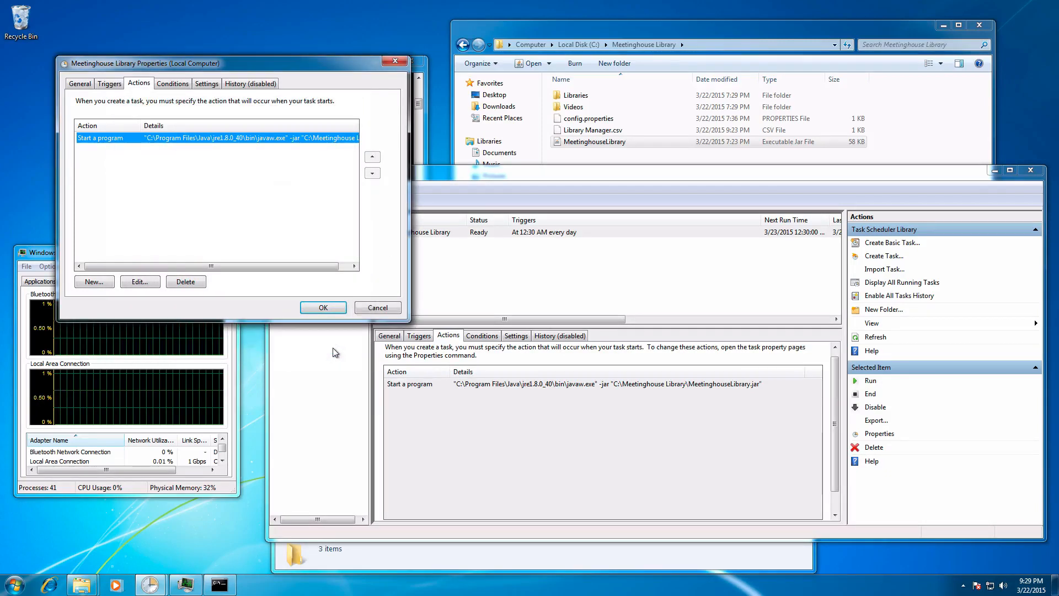
Step: Review the task's conditions, settings, history and general options, and save the task by entering the account password
{"action": "left_click", "coordinate": [170, 85]}
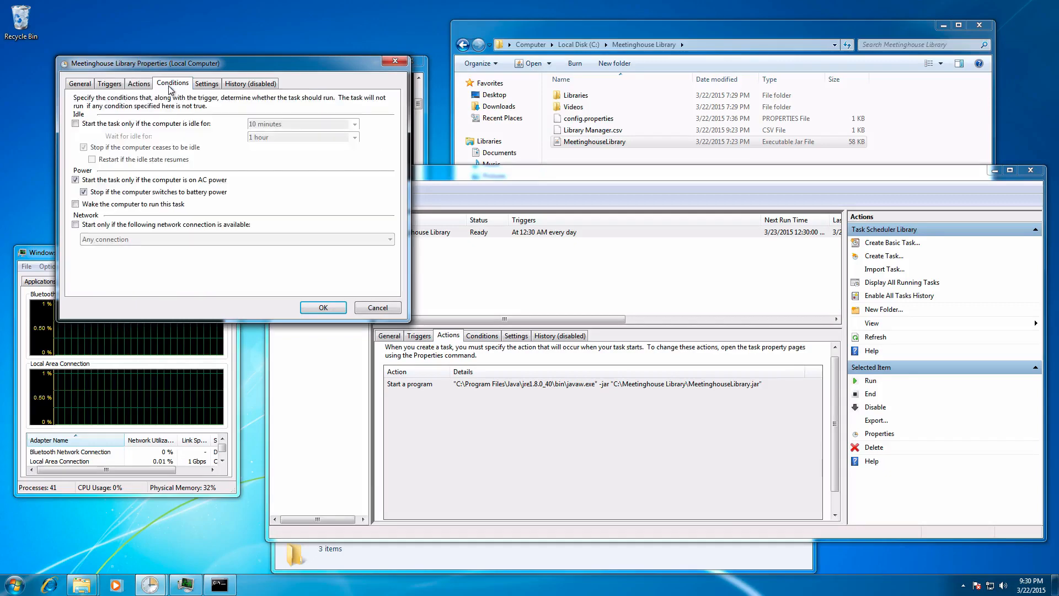
{"action": "left_click", "coordinate": [199, 86]}
{"action": "left_click", "coordinate": [254, 88]}
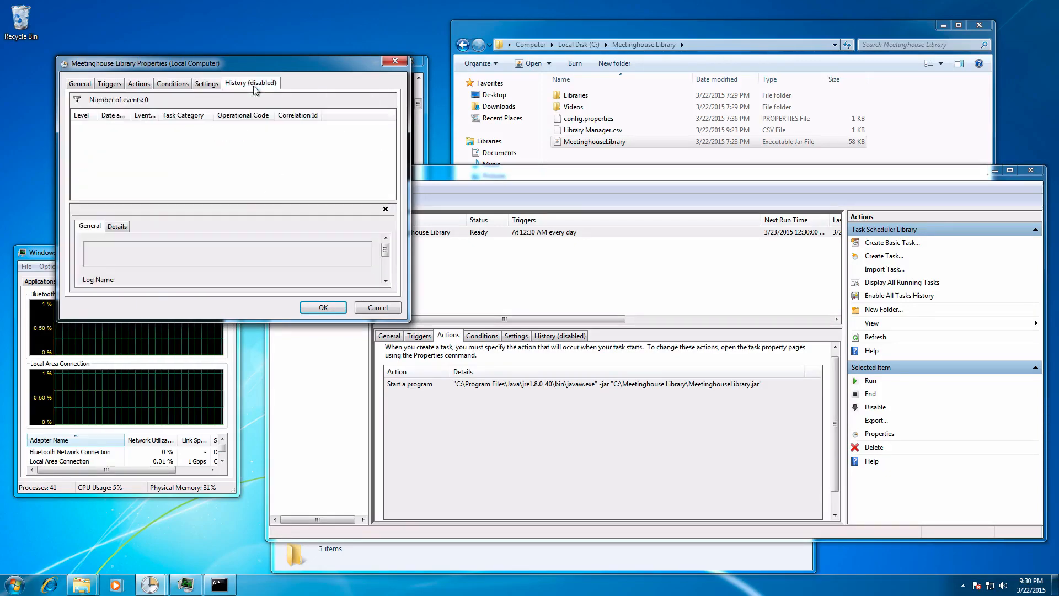
{"action": "left_click", "coordinate": [88, 85]}
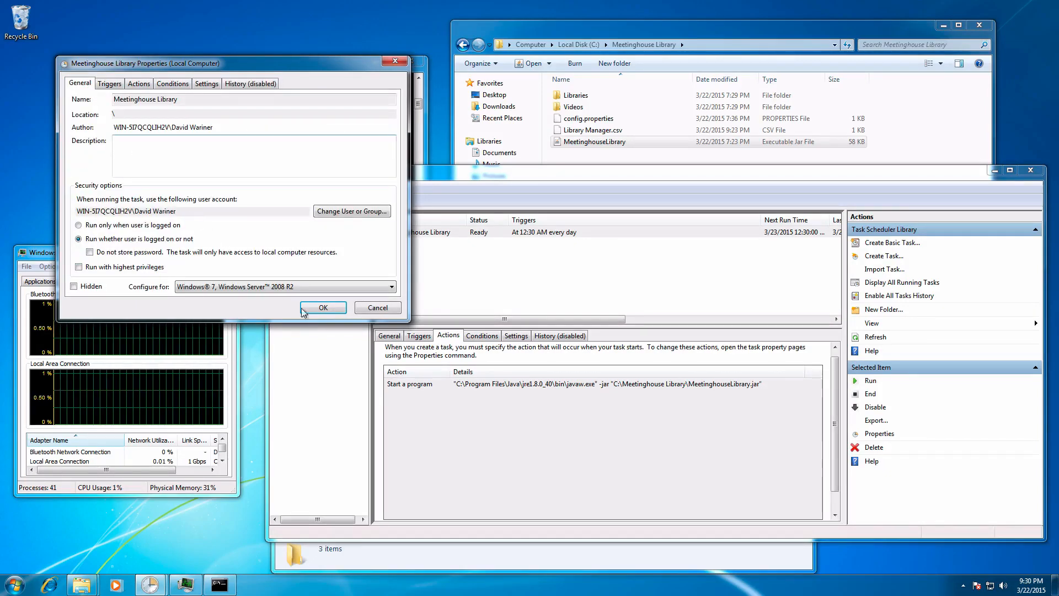
{"action": "left_click", "coordinate": [323, 312]}
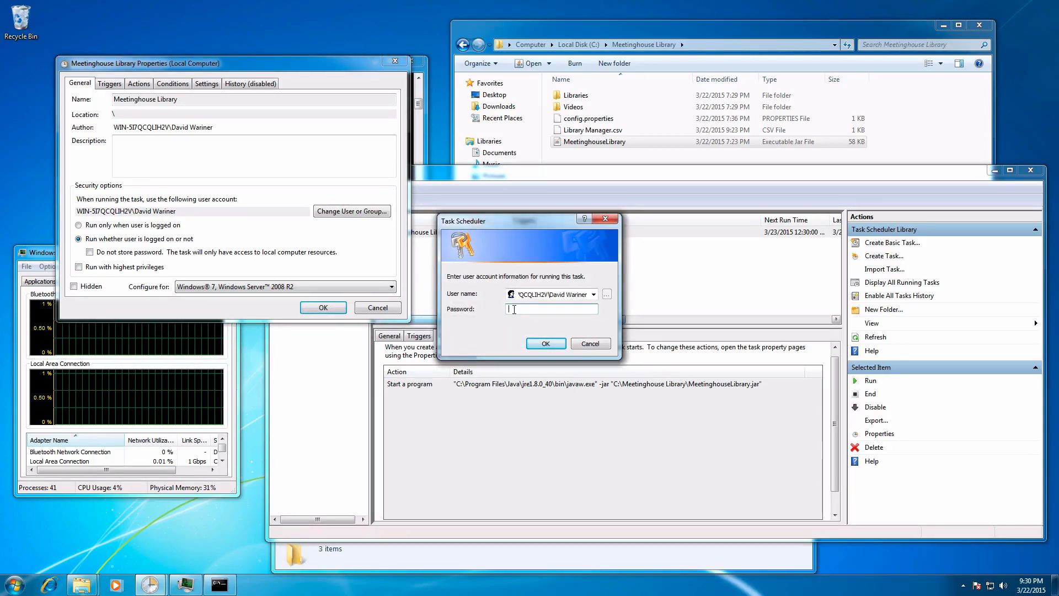
{"action": "type", "text": "••••••"}
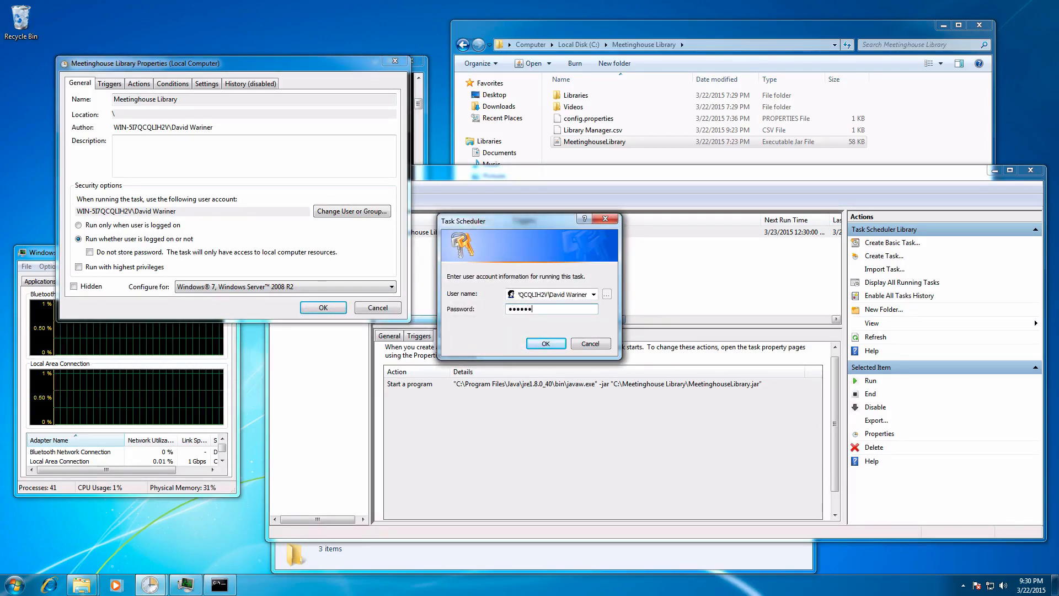
{"action": "key", "text": "Return"}
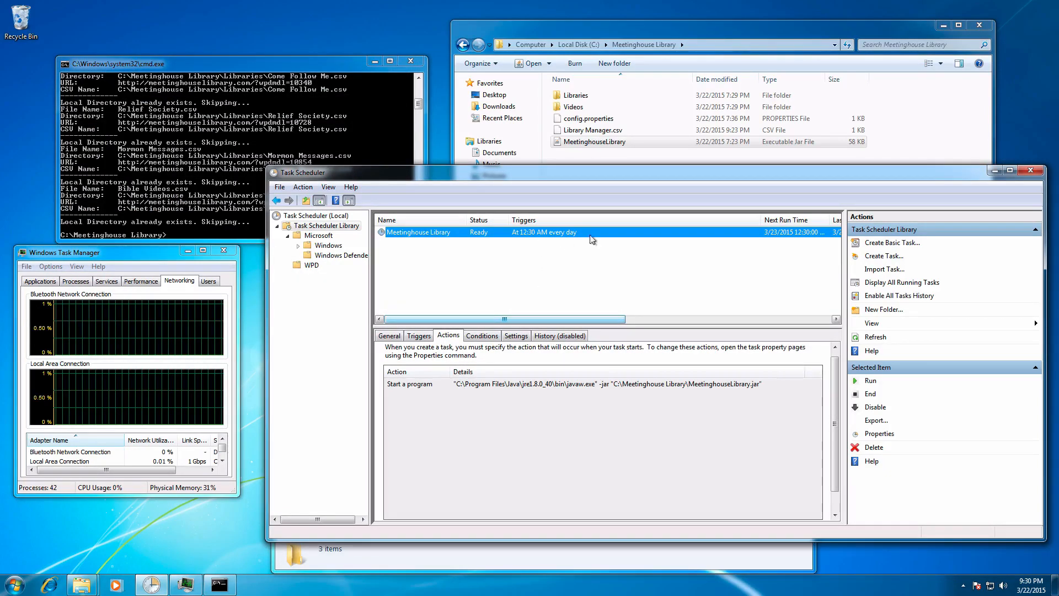
Step: Narrow the Triggers column in the task list and run the Meetinghouse Library task manually
{"action": "left_click_drag", "start_coordinate": [763, 218], "coordinate": [642, 222]}
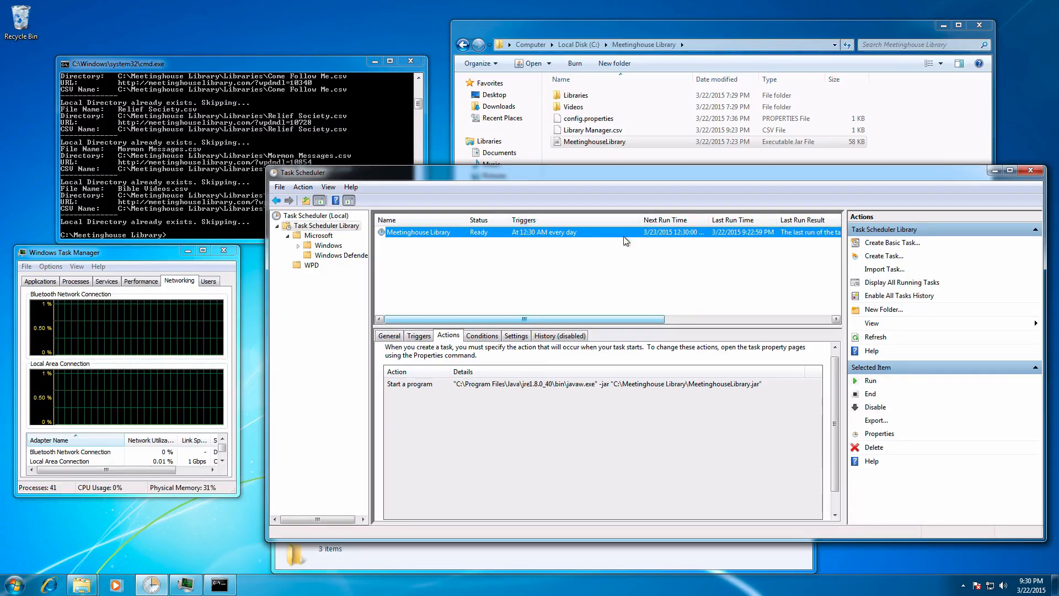
{"action": "right_click", "coordinate": [406, 231]}
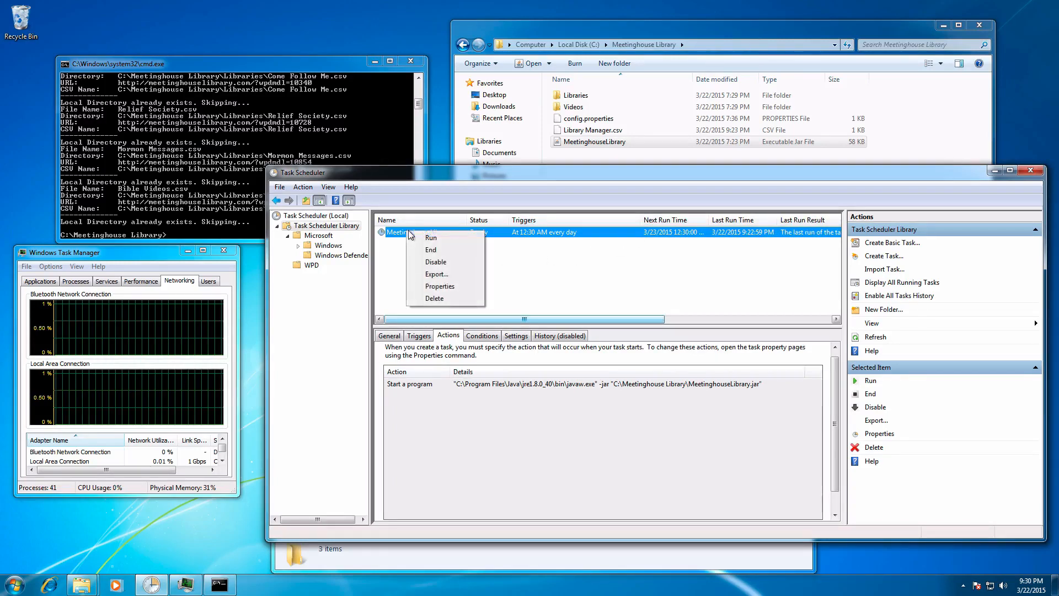
{"action": "left_click", "coordinate": [432, 236]}
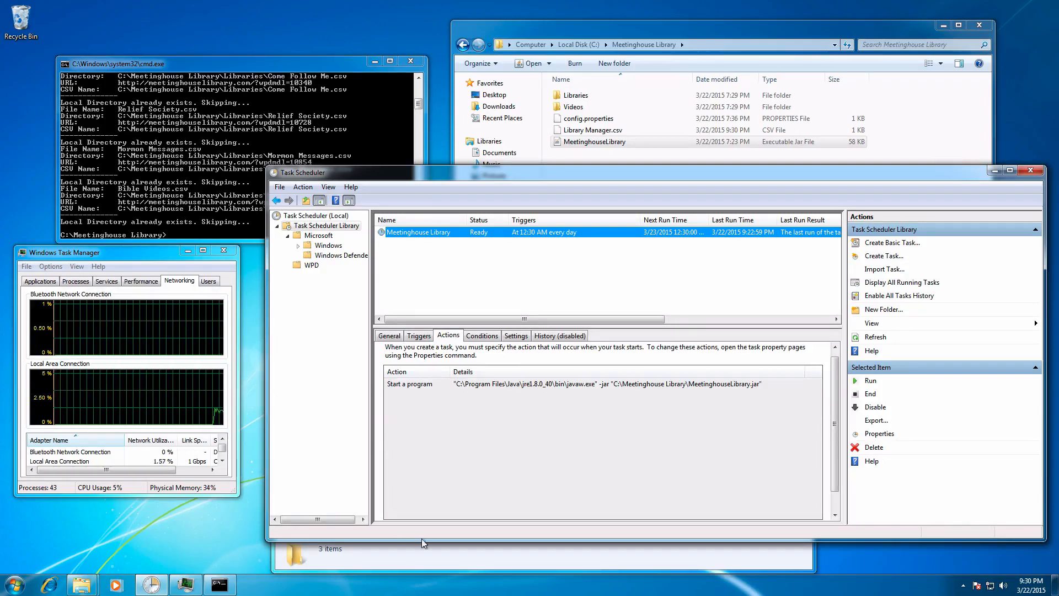
Step: Switch to the 01-January folder window in Windows Explorer, narrow it and move it clear of the task details
{"action": "left_click", "coordinate": [484, 566]}
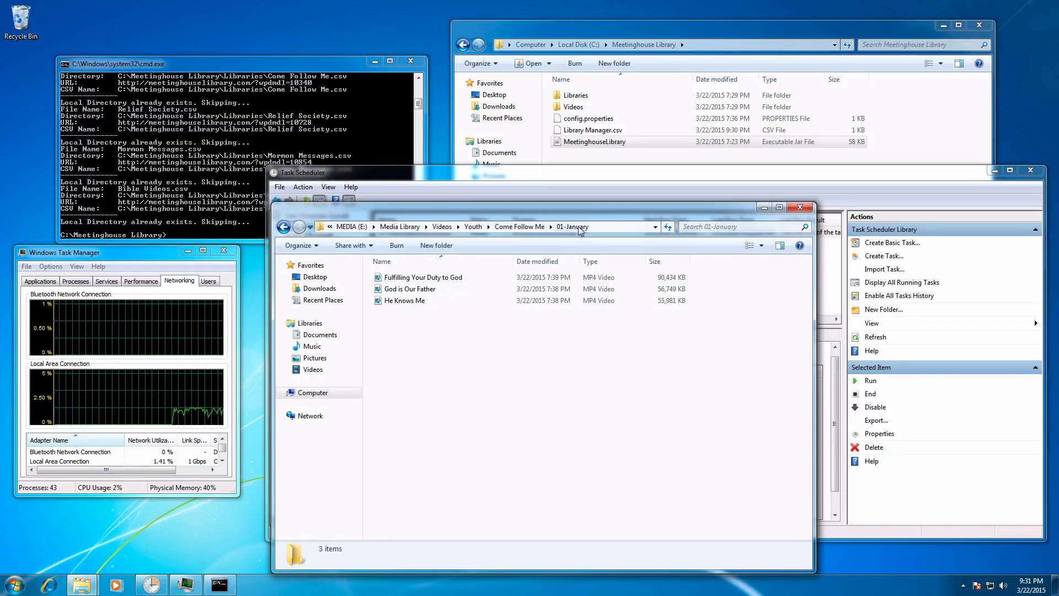
{"action": "left_click_drag", "start_coordinate": [601, 209], "coordinate": [593, 206]}
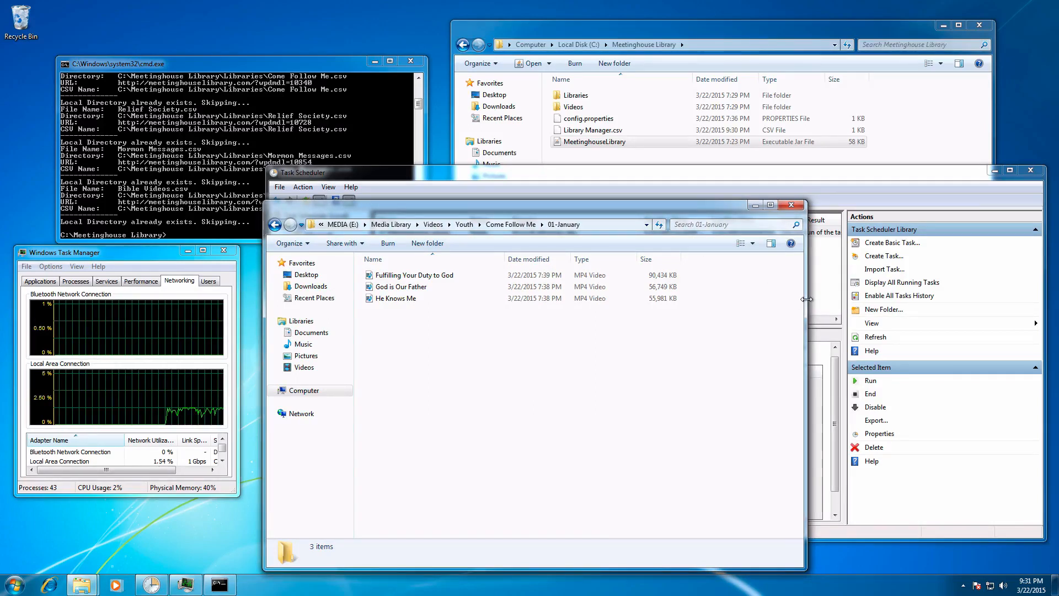
{"action": "left_click_drag", "start_coordinate": [806, 299], "coordinate": [664, 299]}
{"action": "left_click_drag", "start_coordinate": [563, 210], "coordinate": [944, 21]}
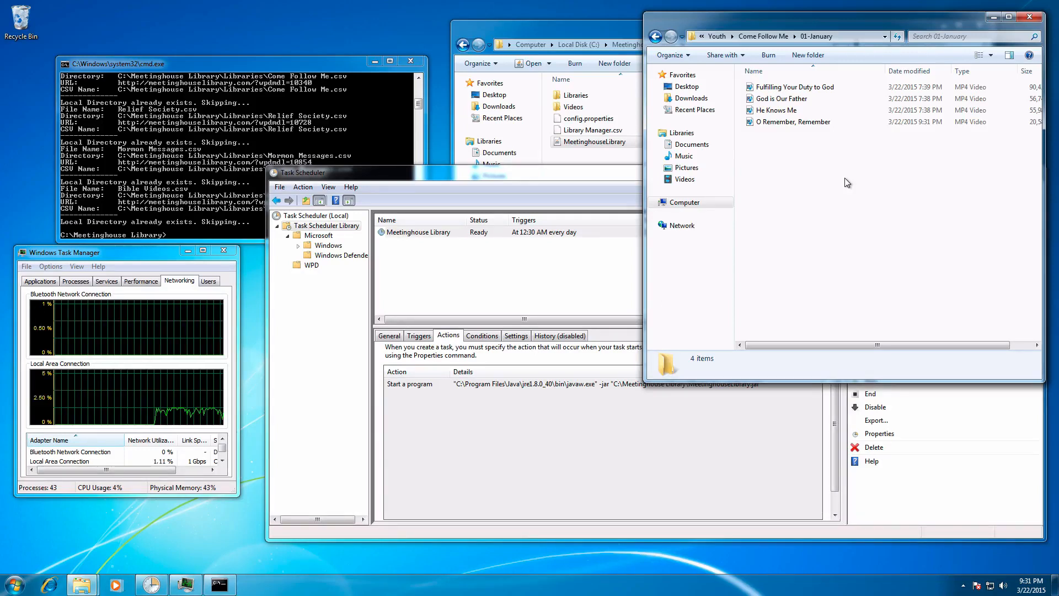
Step: Switch back to Task Scheduler and end all running instances of the Meetinghouse Library task
{"action": "left_click", "coordinate": [506, 175]}
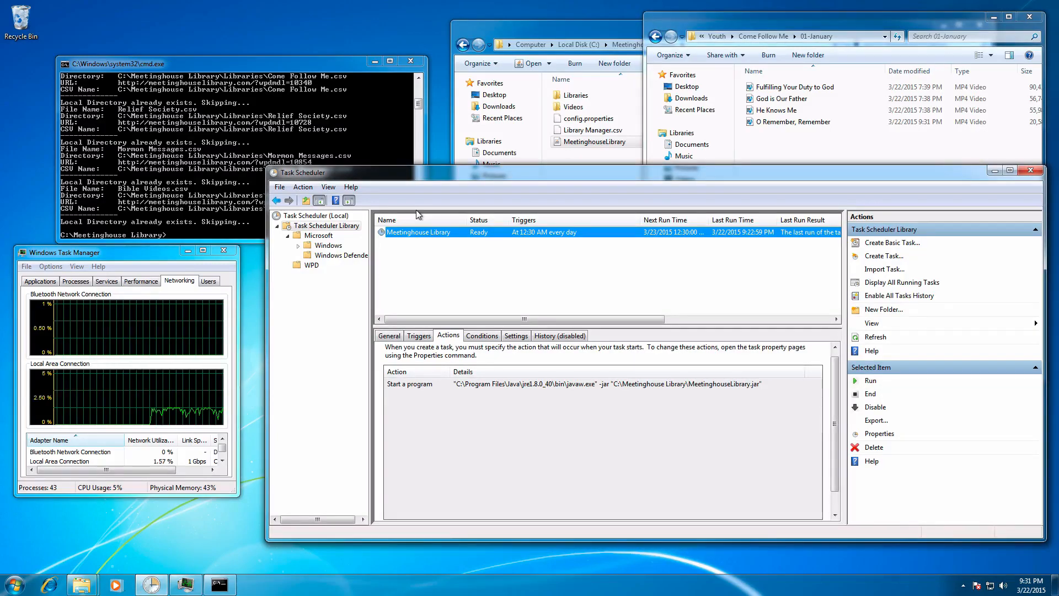
{"action": "right_click", "coordinate": [421, 231]}
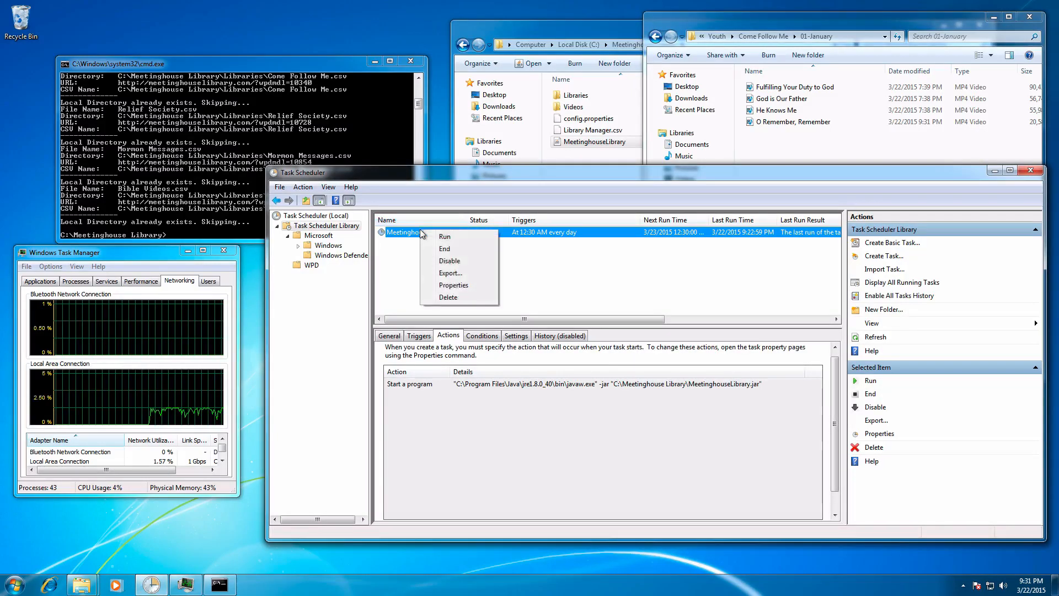
{"action": "left_click", "coordinate": [458, 249]}
{"action": "left_click", "coordinate": [544, 333]}
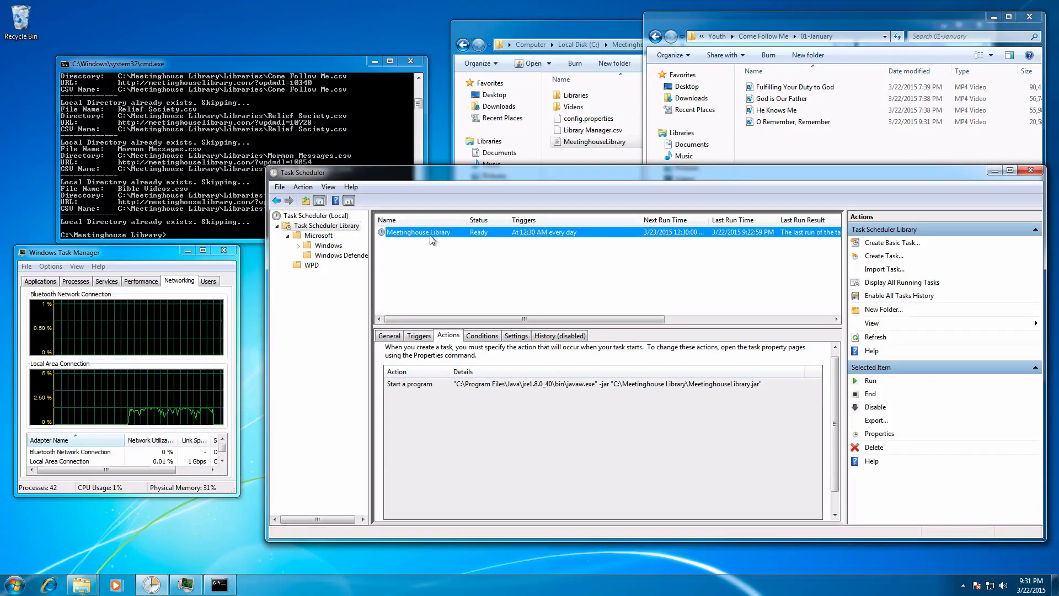
Step: Export the task as an XML file named Meetinghouse Library into the C:\Meetinghouse Library folder
{"action": "left_click", "coordinate": [882, 425]}
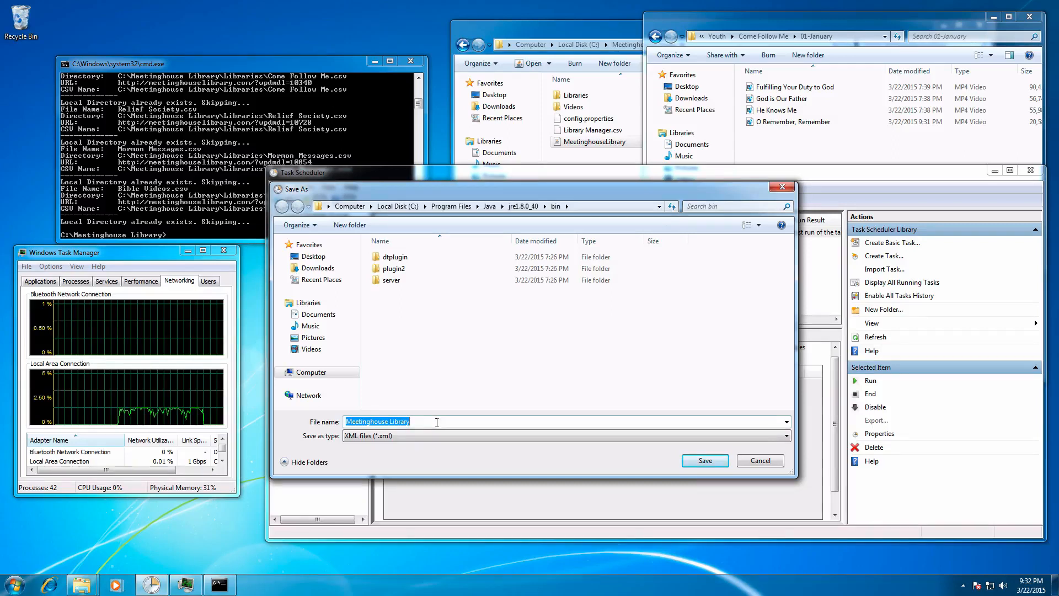
{"action": "left_click", "coordinate": [659, 207]}
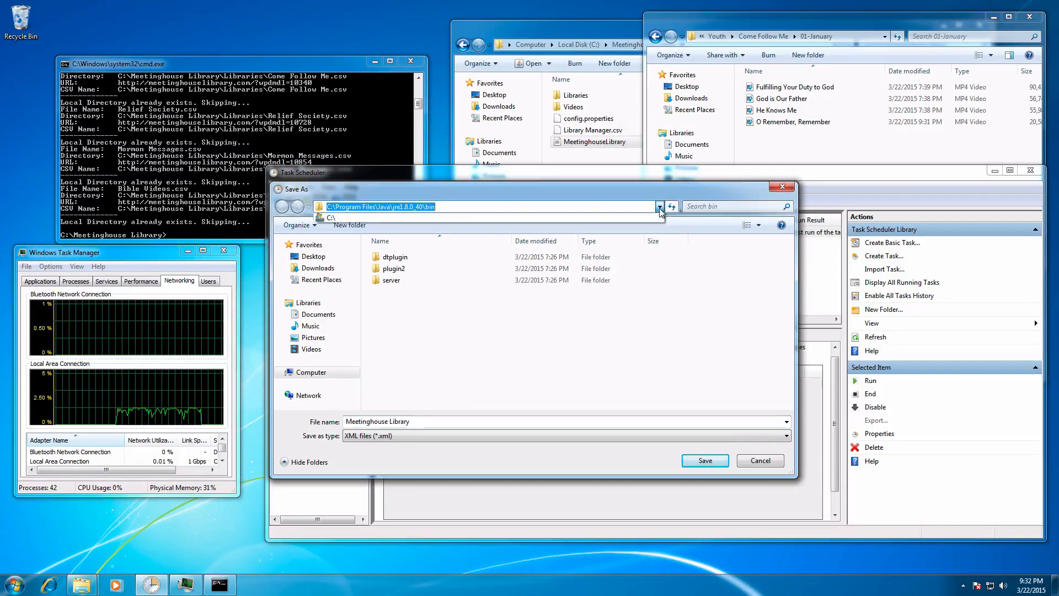
{"action": "left_click", "coordinate": [352, 216]}
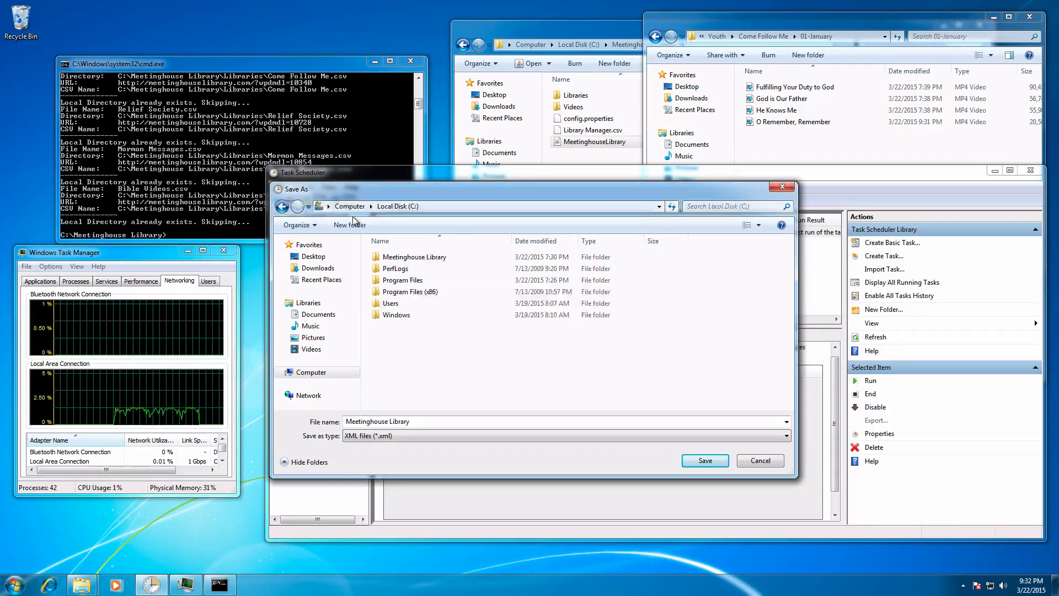
{"action": "double_click", "coordinate": [405, 258]}
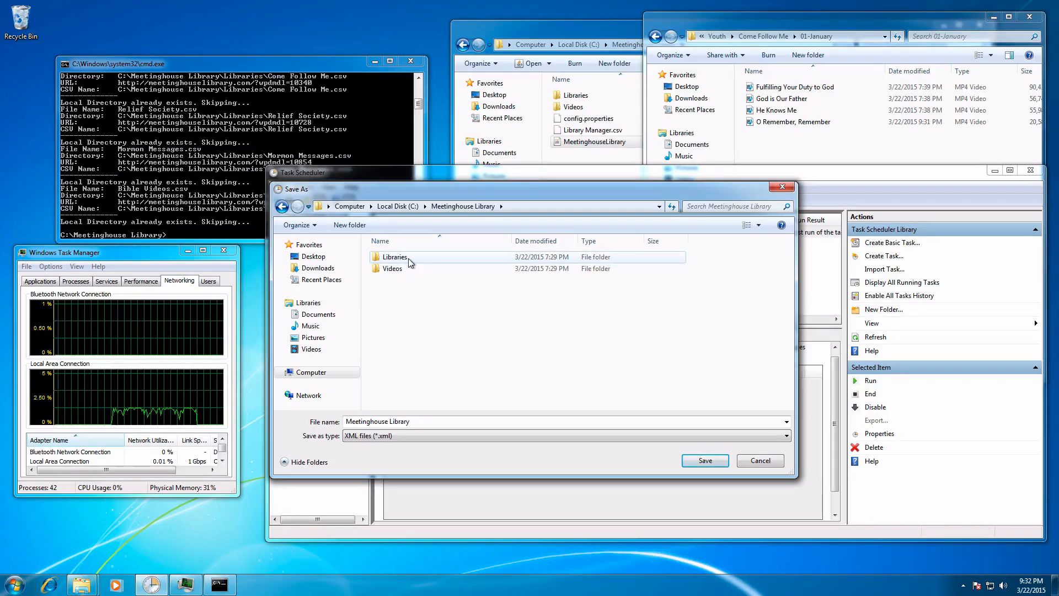
{"action": "left_click", "coordinate": [698, 461]}
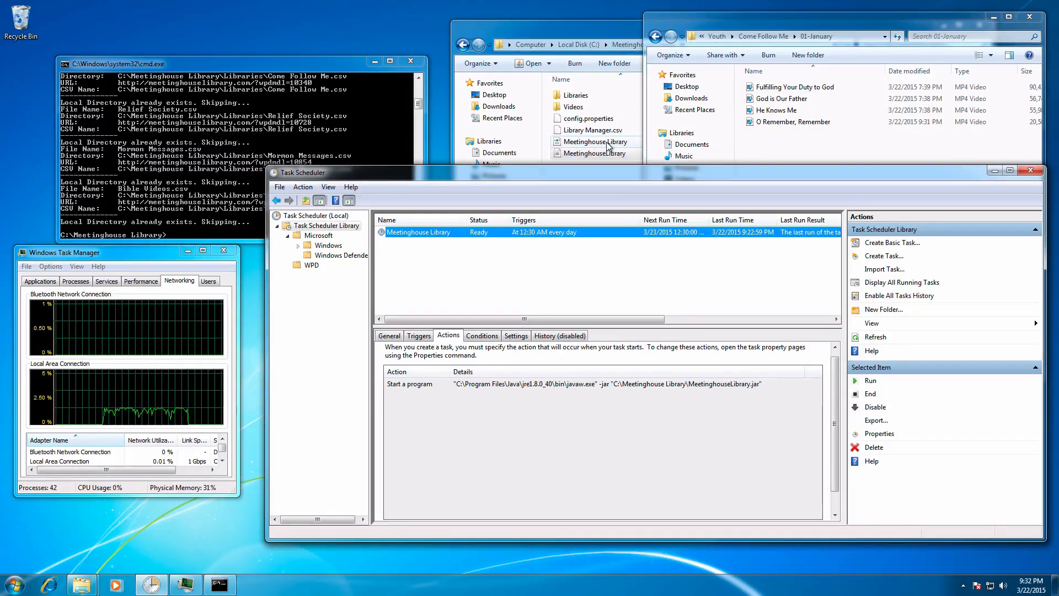
Step: Switch to the C:\Meetinghouse Library folder window, open the exported Meetinghouse Library XML file for editing, review the task definition and close it
{"action": "left_click", "coordinate": [591, 25]}
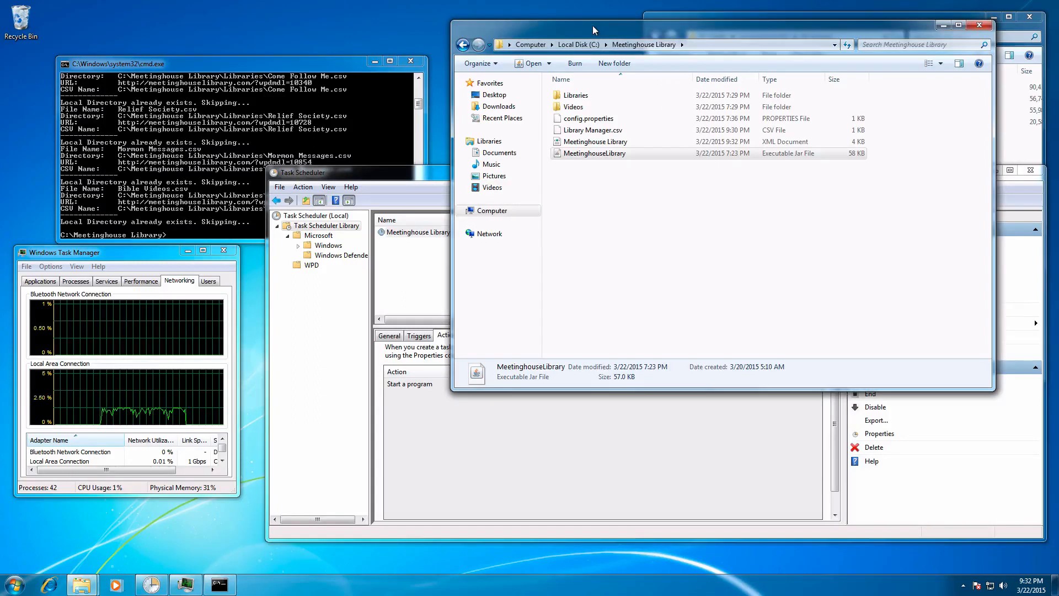
{"action": "right_click", "coordinate": [641, 145]}
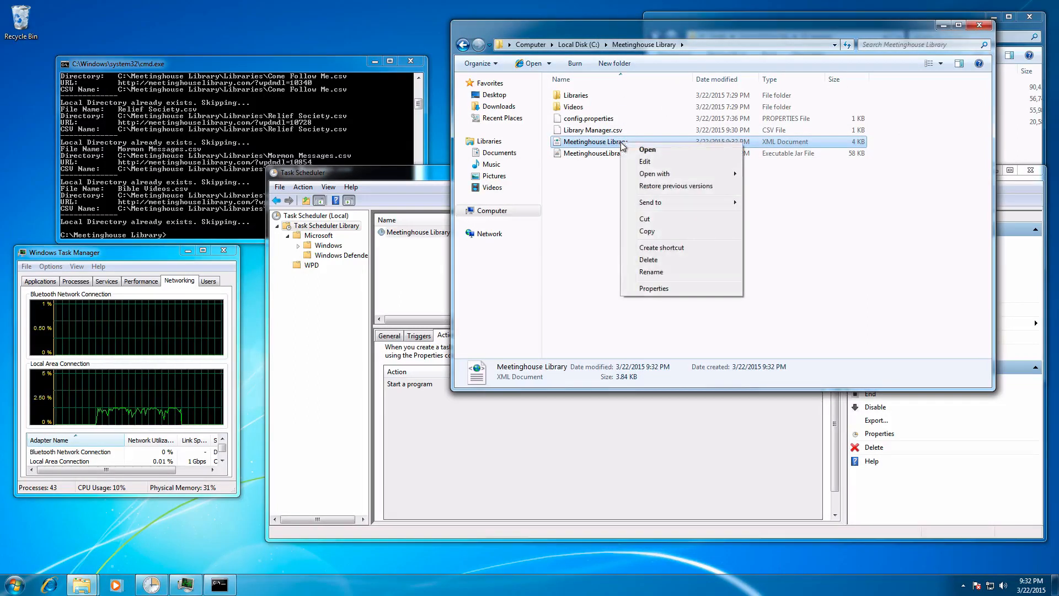
{"action": "left_click", "coordinate": [646, 161]}
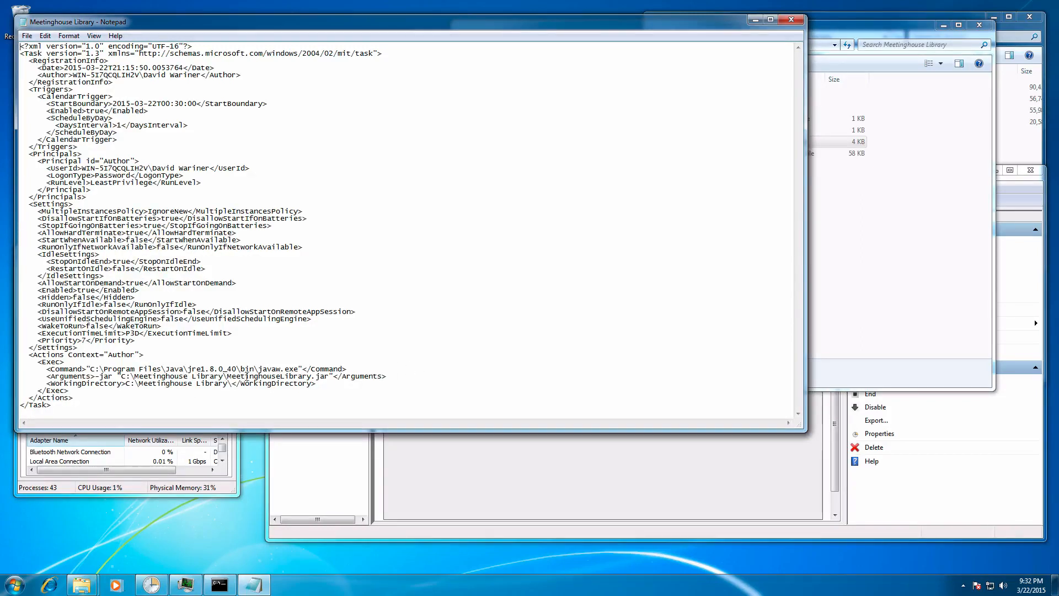
{"action": "left_click", "coordinate": [791, 20]}
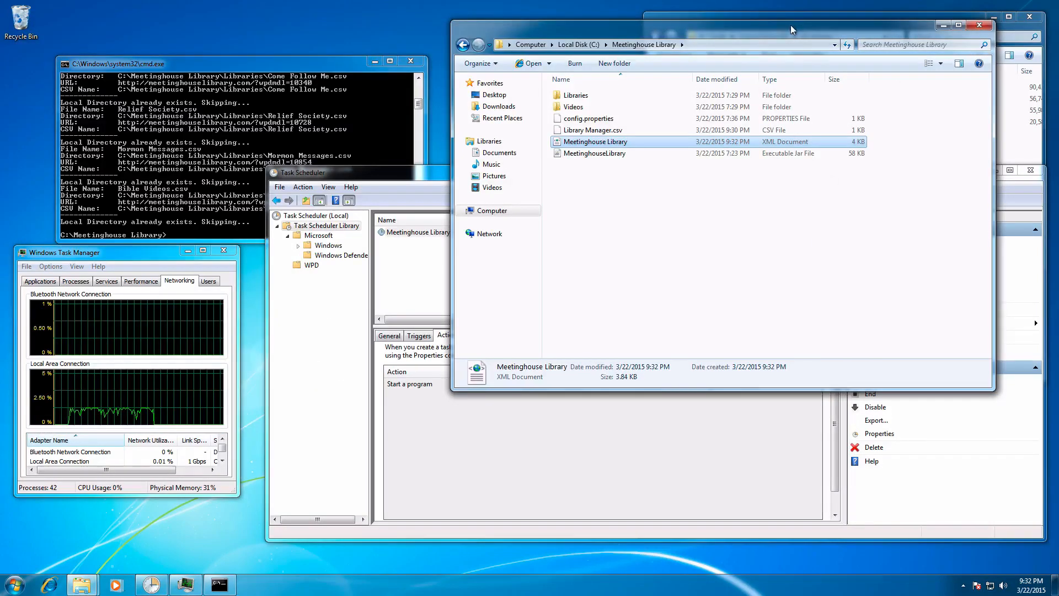
Step: Switch back to Task Scheduler, select the Meetinghouse Library XML file for a task import, and cancel without importing it
{"action": "left_click", "coordinate": [415, 173]}
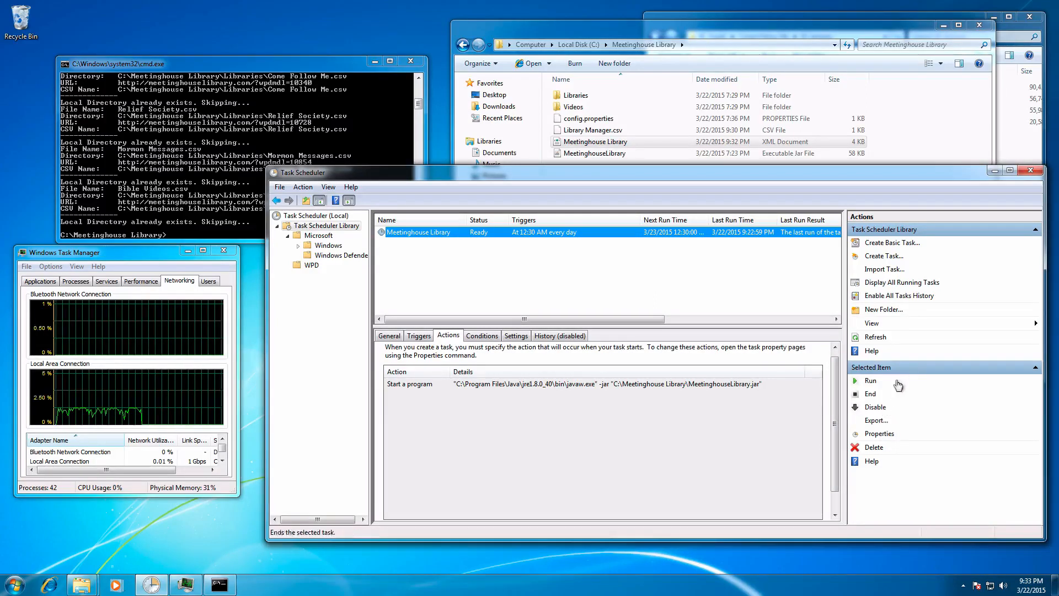
{"action": "left_click", "coordinate": [885, 270]}
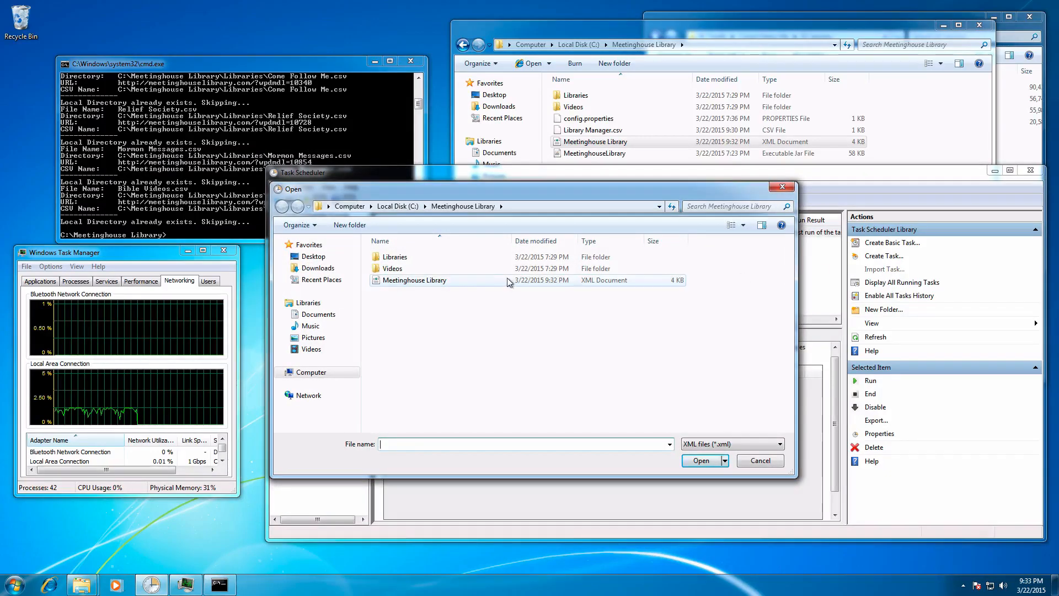
{"action": "left_click", "coordinate": [418, 281]}
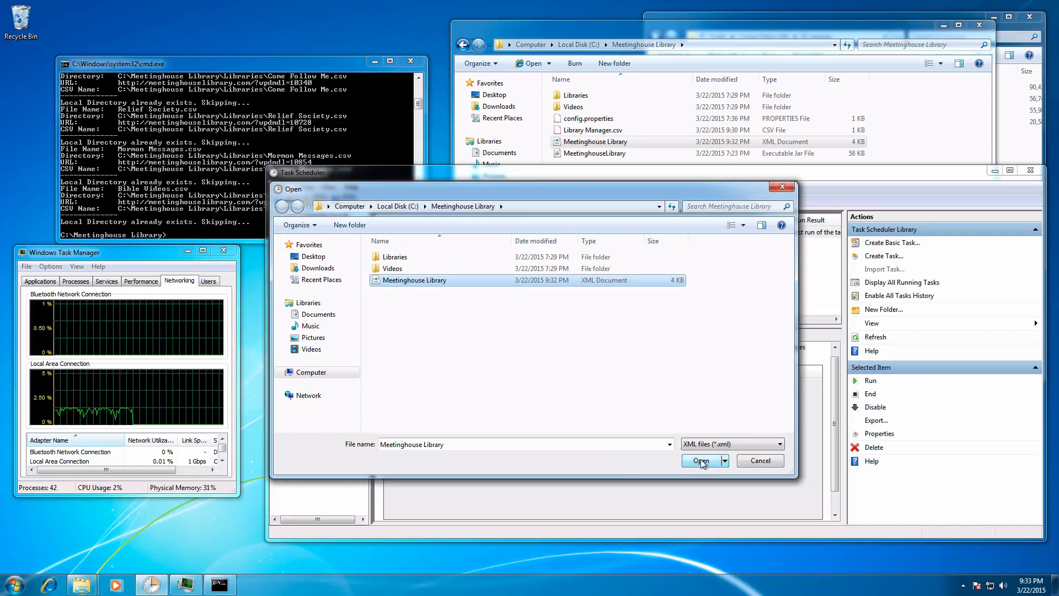
{"action": "left_click", "coordinate": [782, 188]}
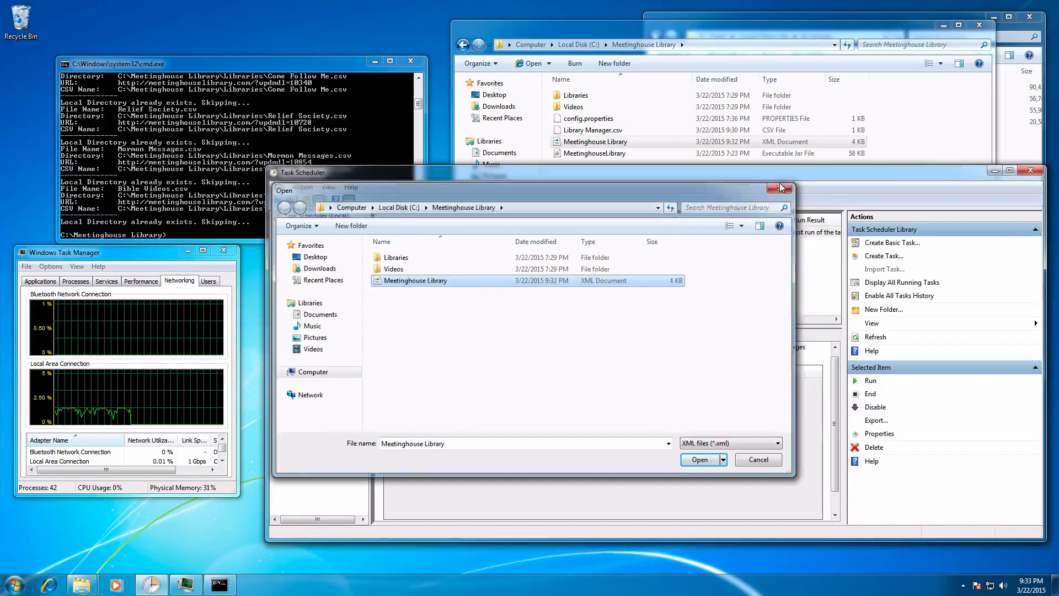